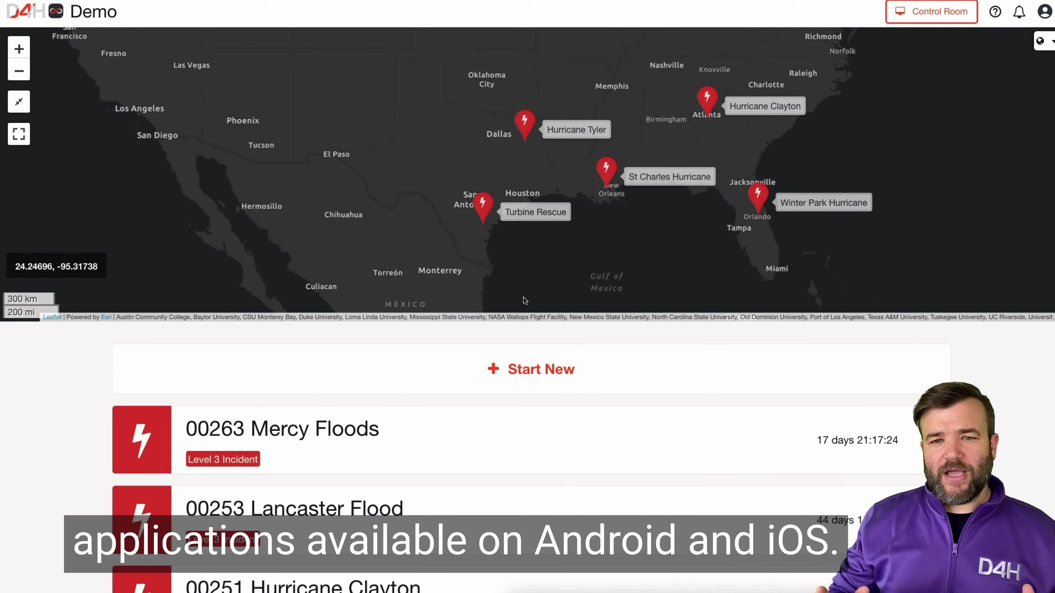
Step: Create the new Level 3 incident 00268 Demo and show its Situation page
click(527, 366)
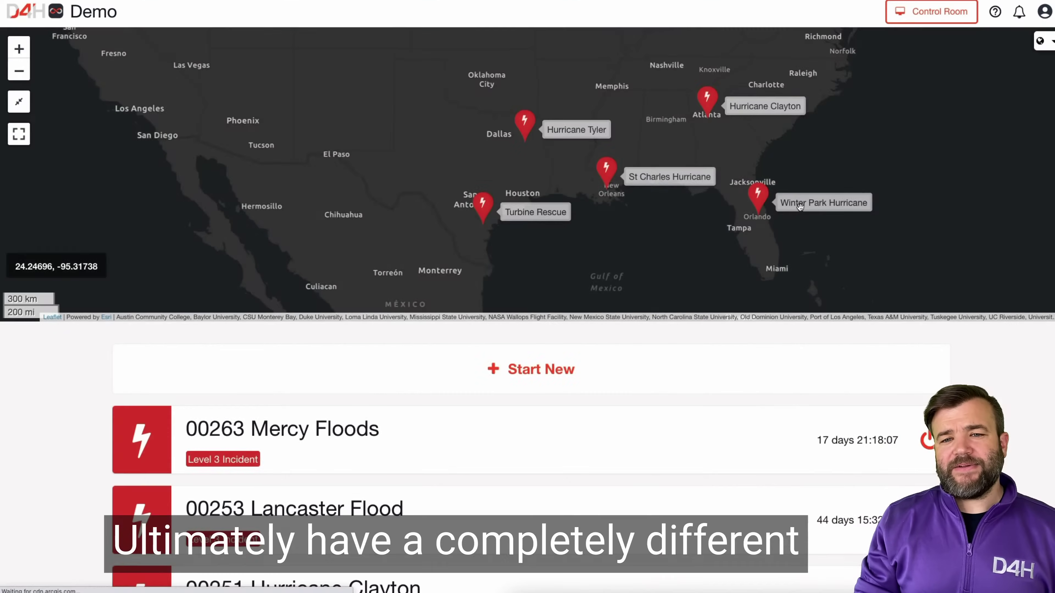
click(800, 207)
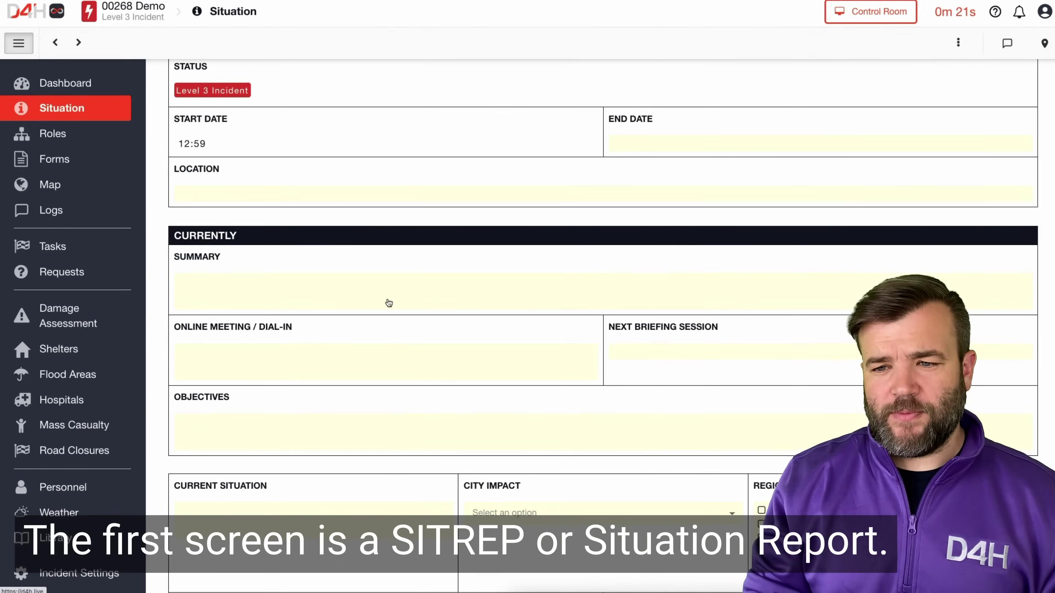
Step: Set the situation summary to 'Flooding between 5th and 6th street.'
click(332, 299)
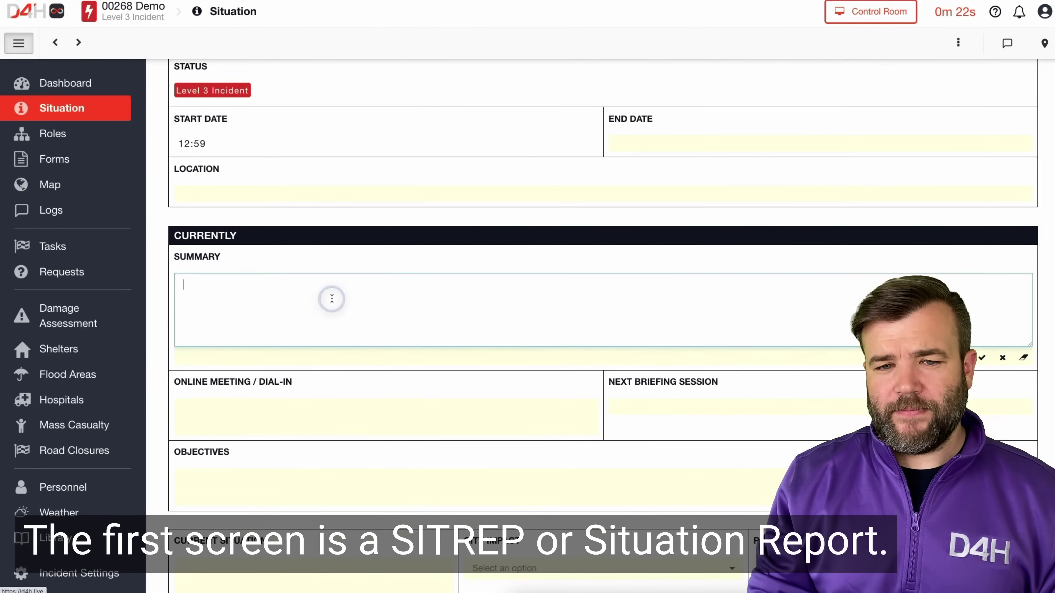
text(Flooding between)
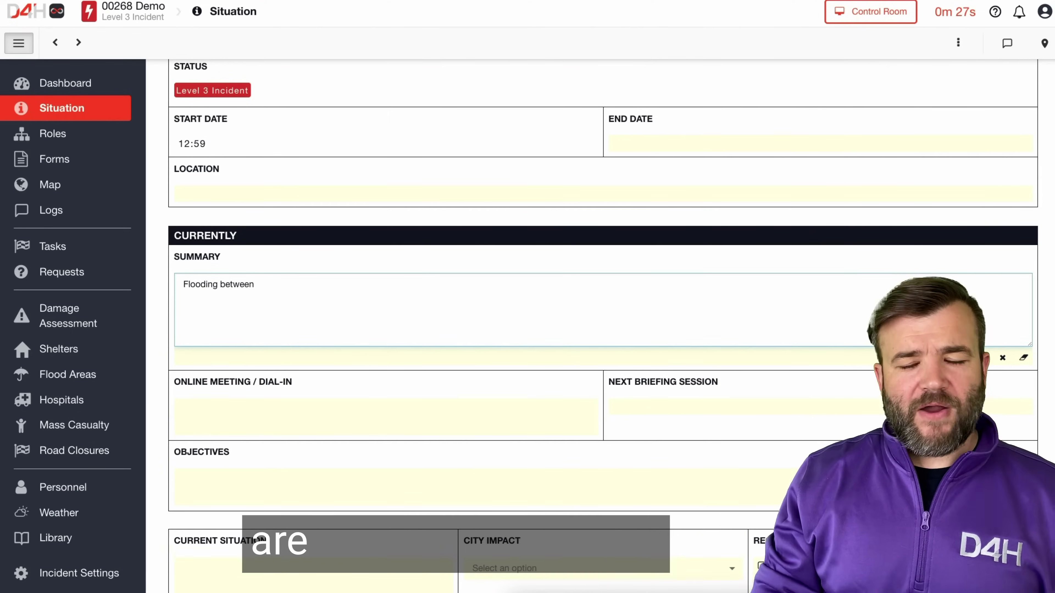
text( 5th an)
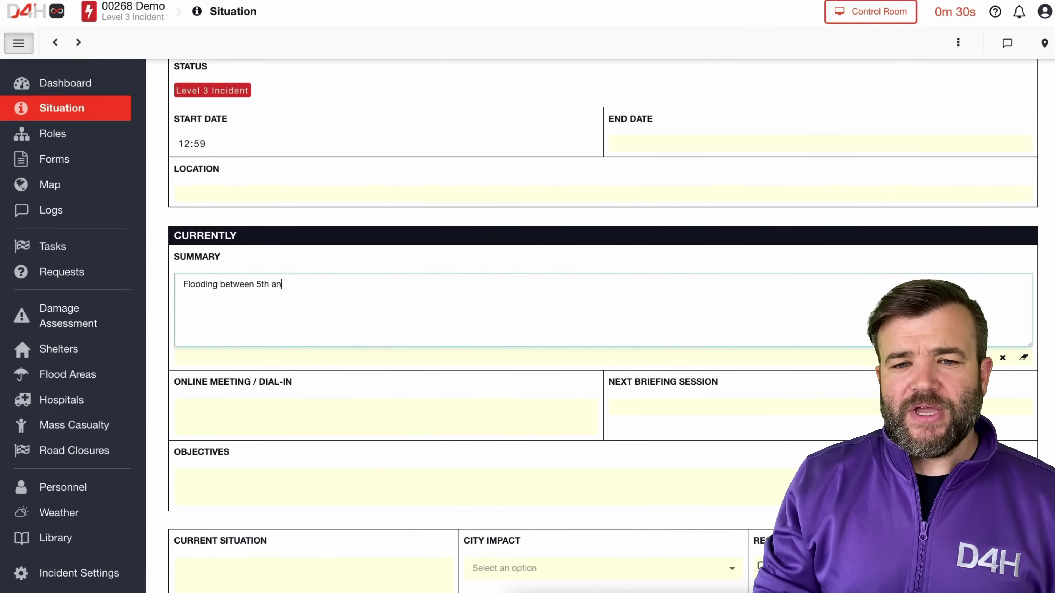
text(d 6th stre)
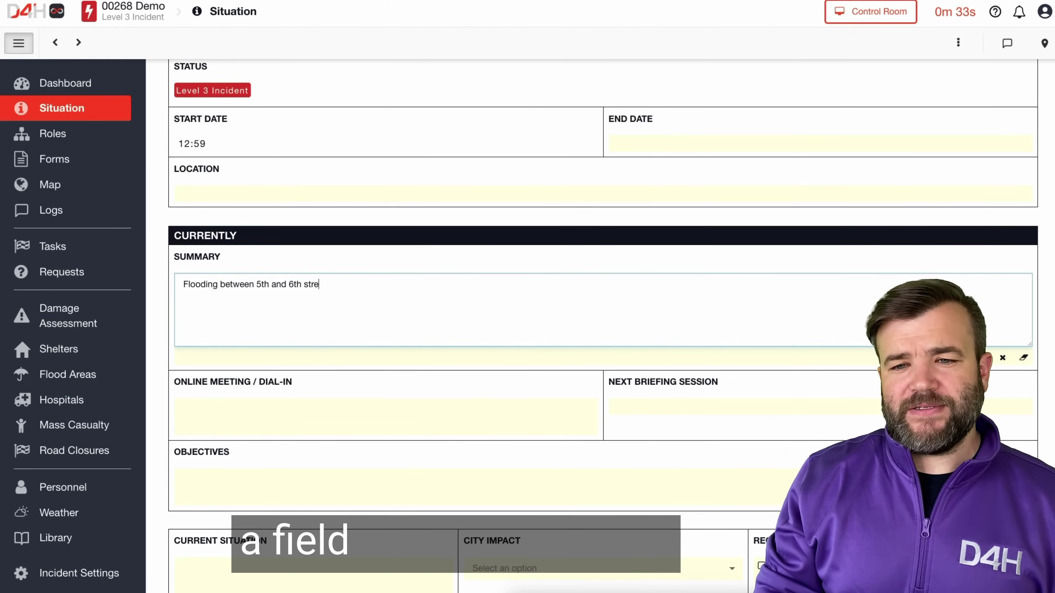
text(et.)
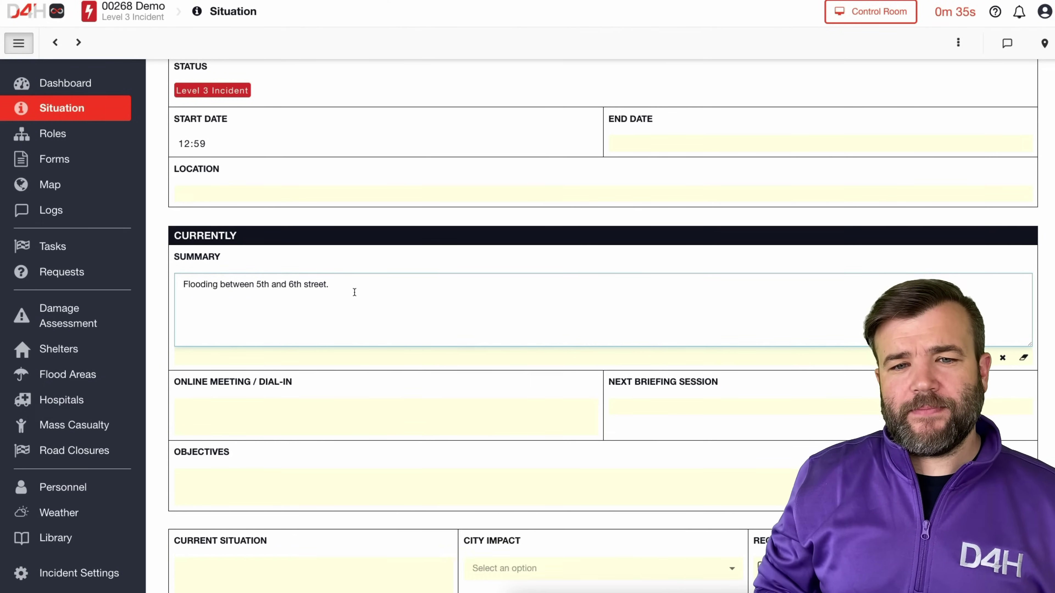
click(372, 260)
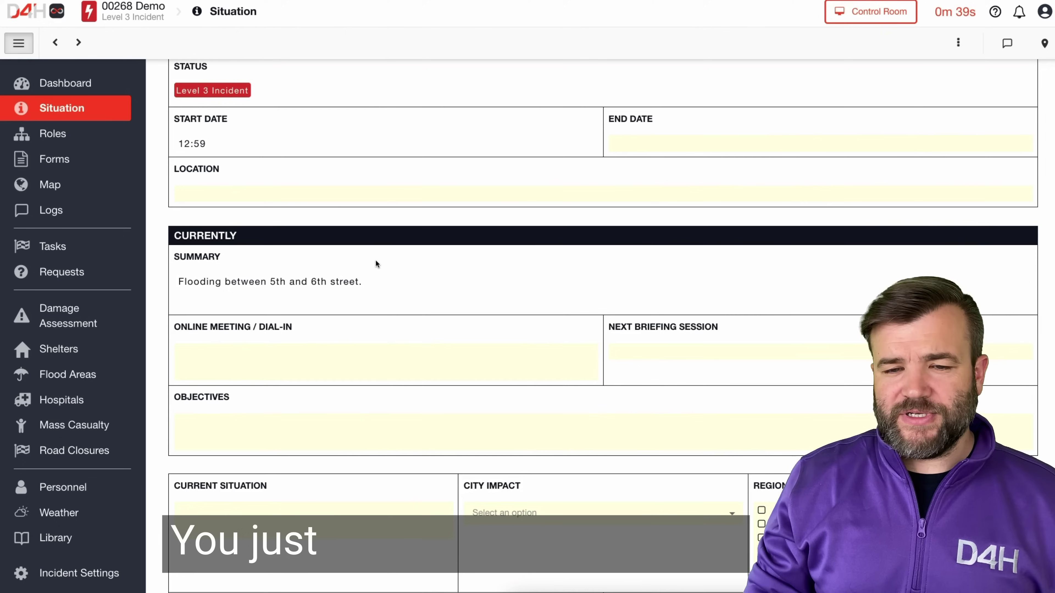
Step: Set the next briefing session to 2 June 2023 at 12:59
click(624, 349)
click(762, 353)
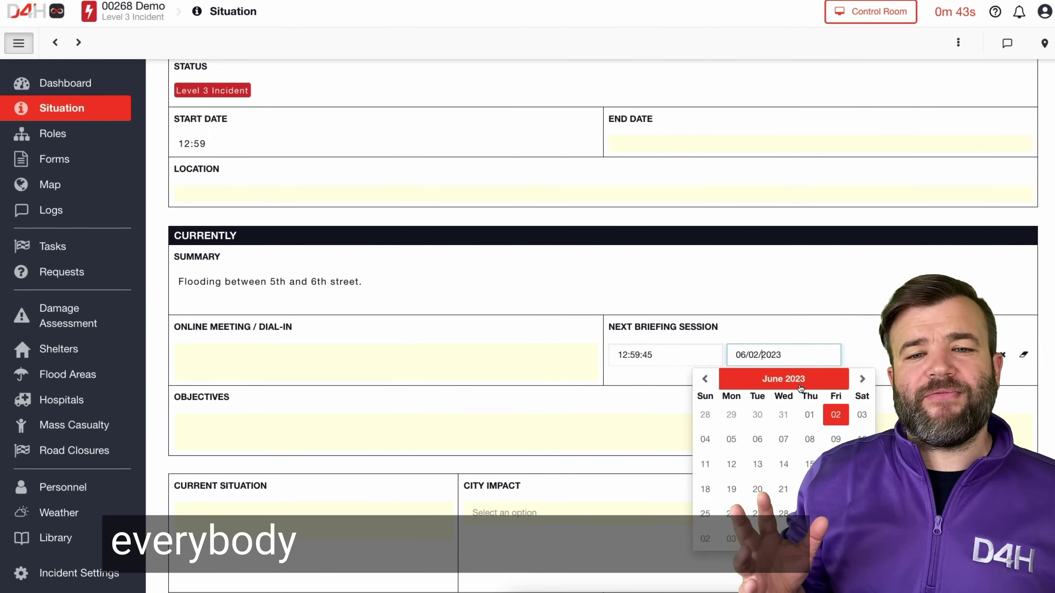
click(836, 420)
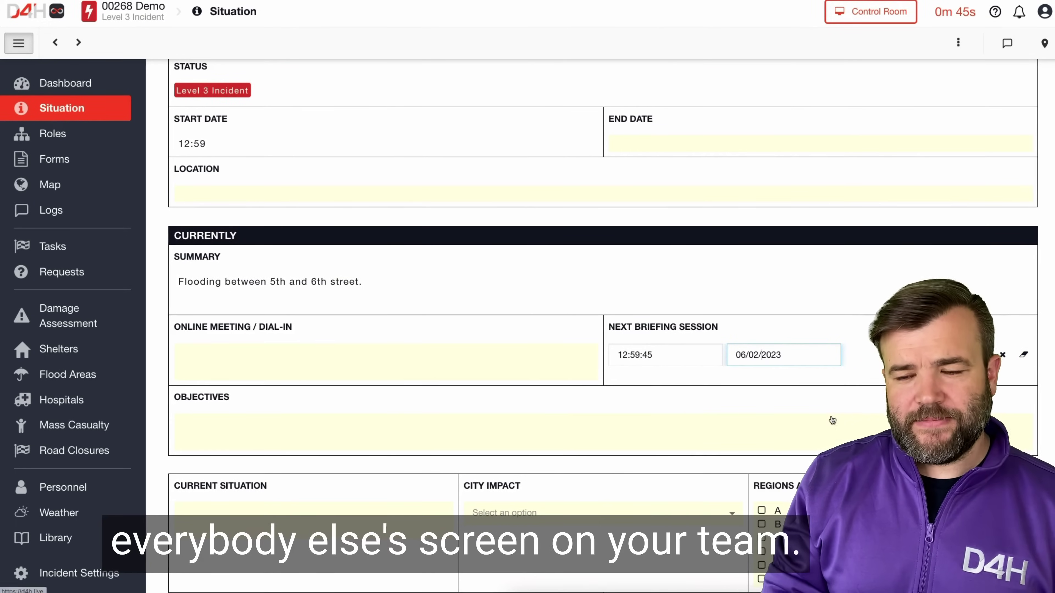
click(665, 347)
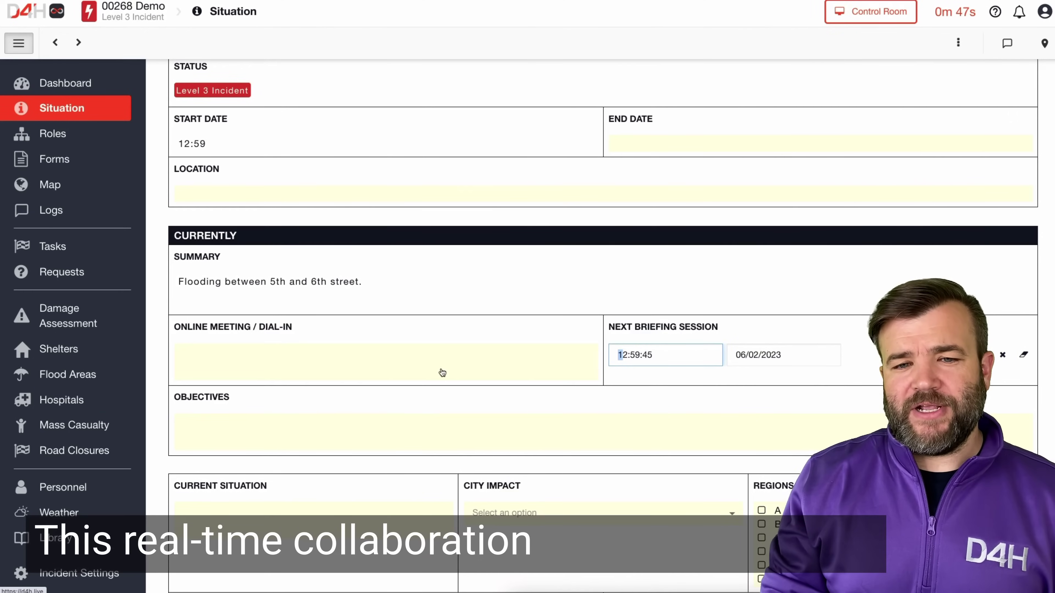
Step: Enter the objectives '- Investigate extent of flooding' and '- Evacuate population'
click(414, 425)
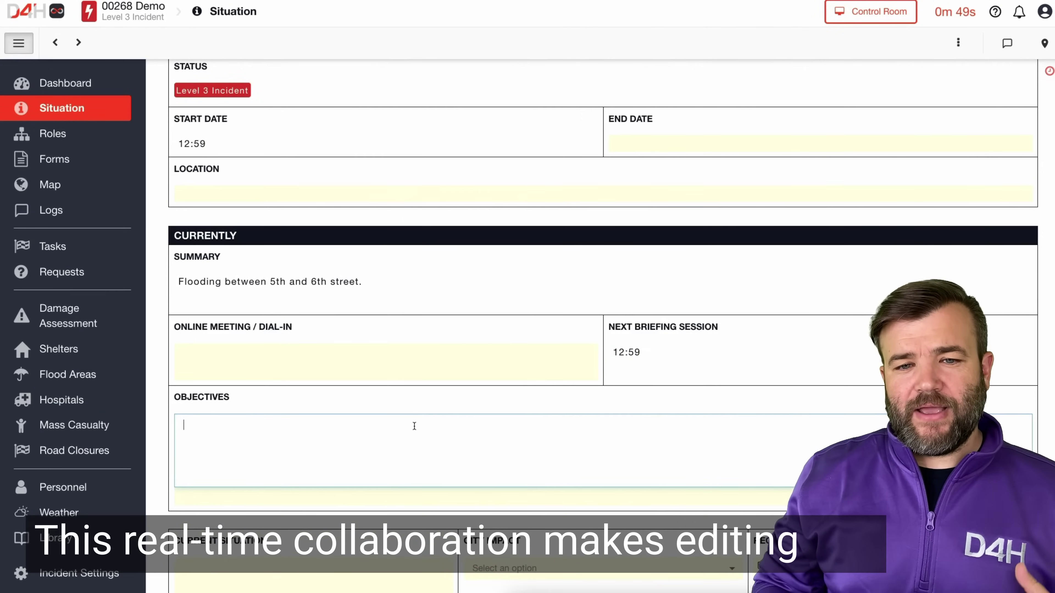
text(- Inves)
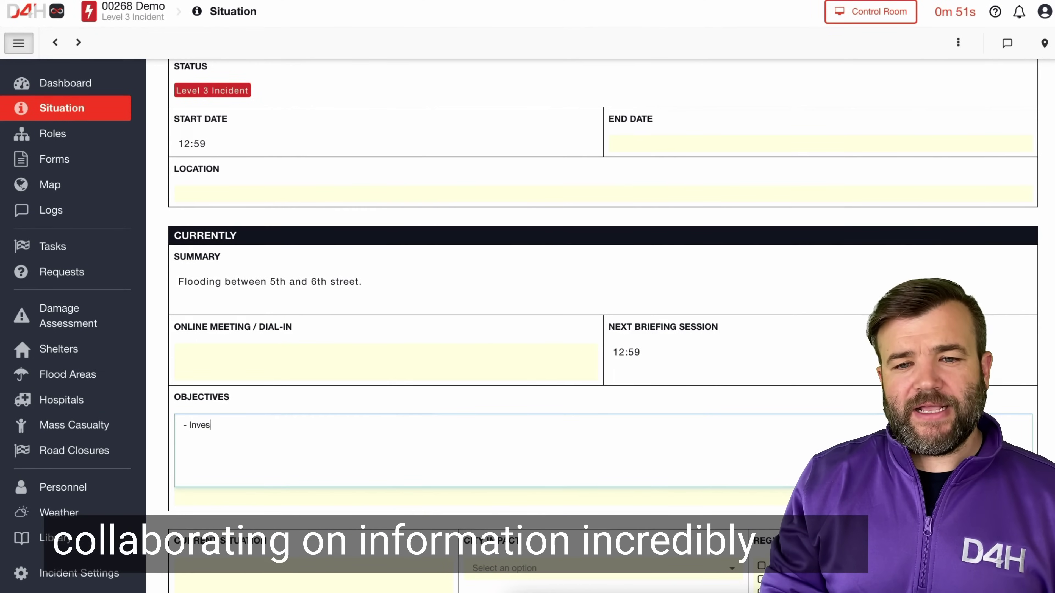
text(tigate extend)
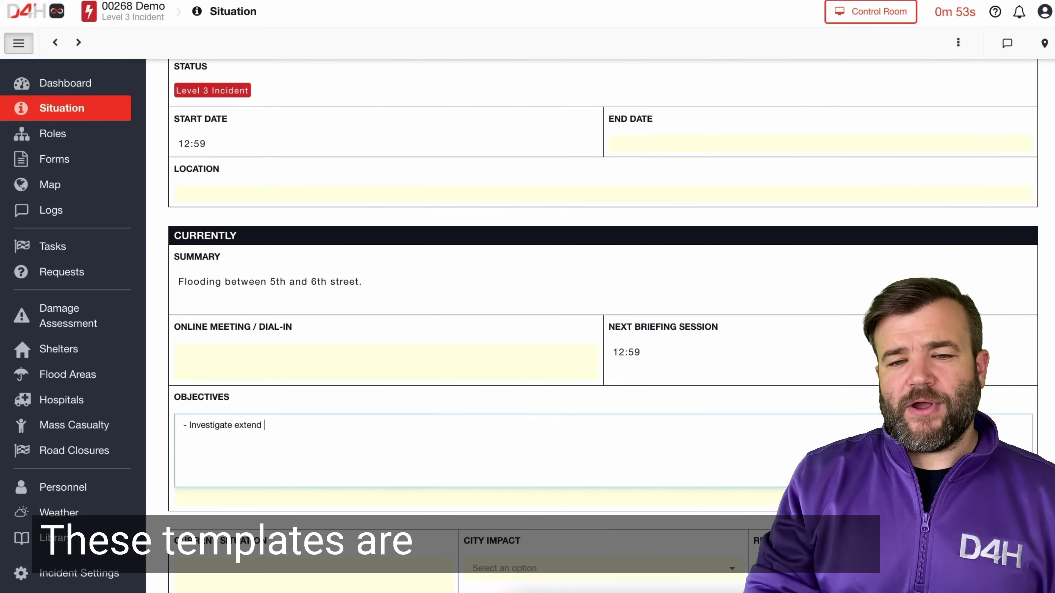
key(BackSpace)
key(BackSpace)
text(t)
text( of flooding)
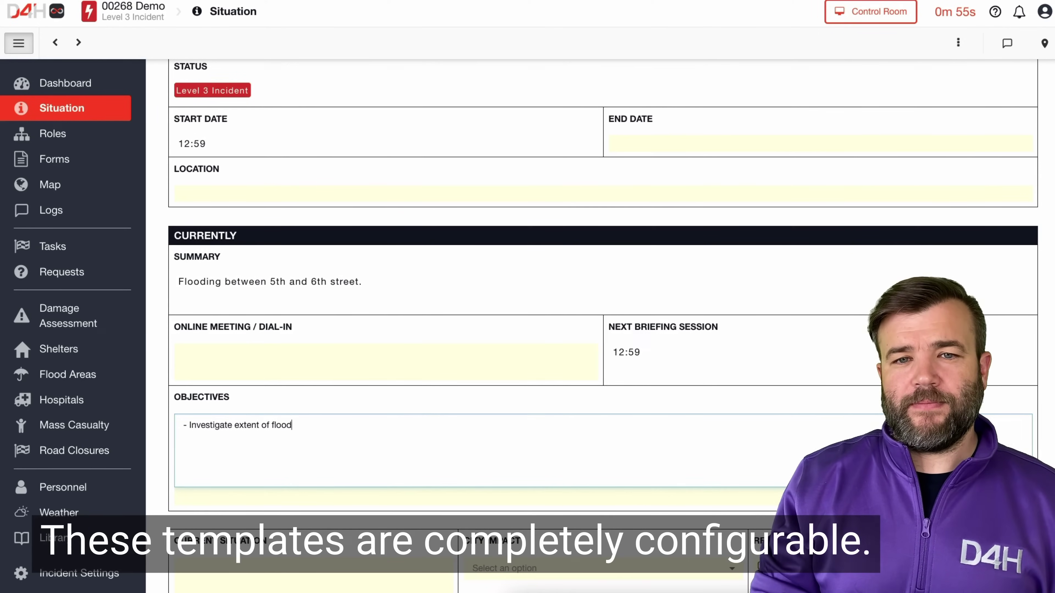
key(Return)
text(- Evacuate)
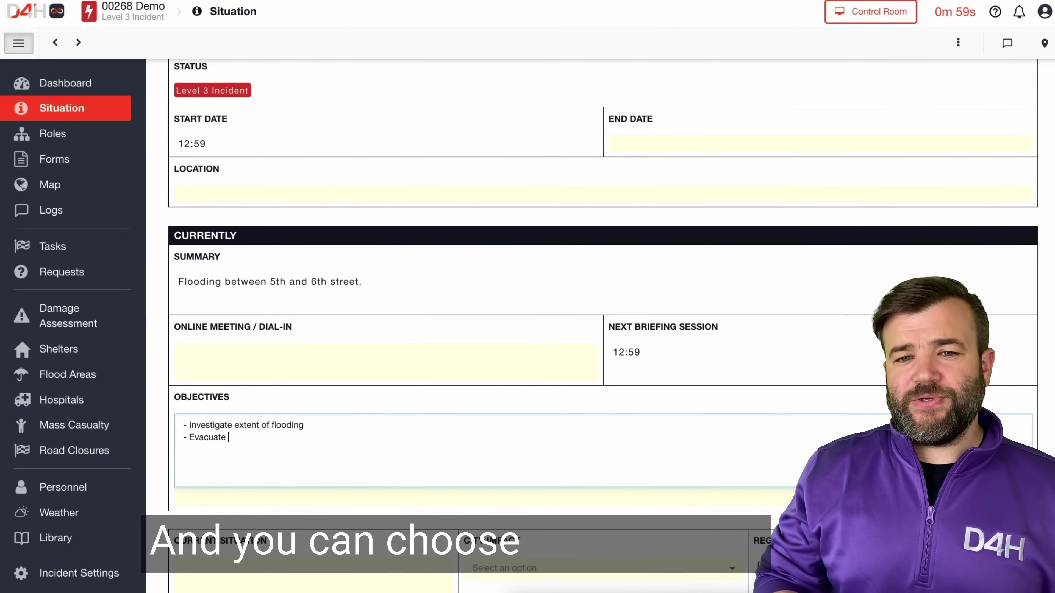
text( population)
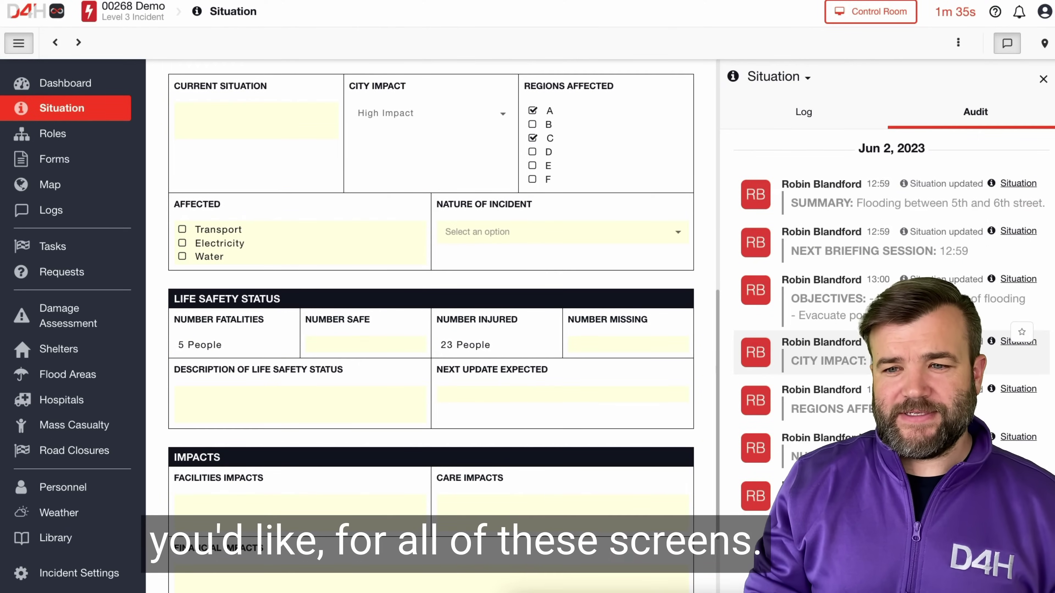
Step: Set Number Injured to 24 People
click(473, 345)
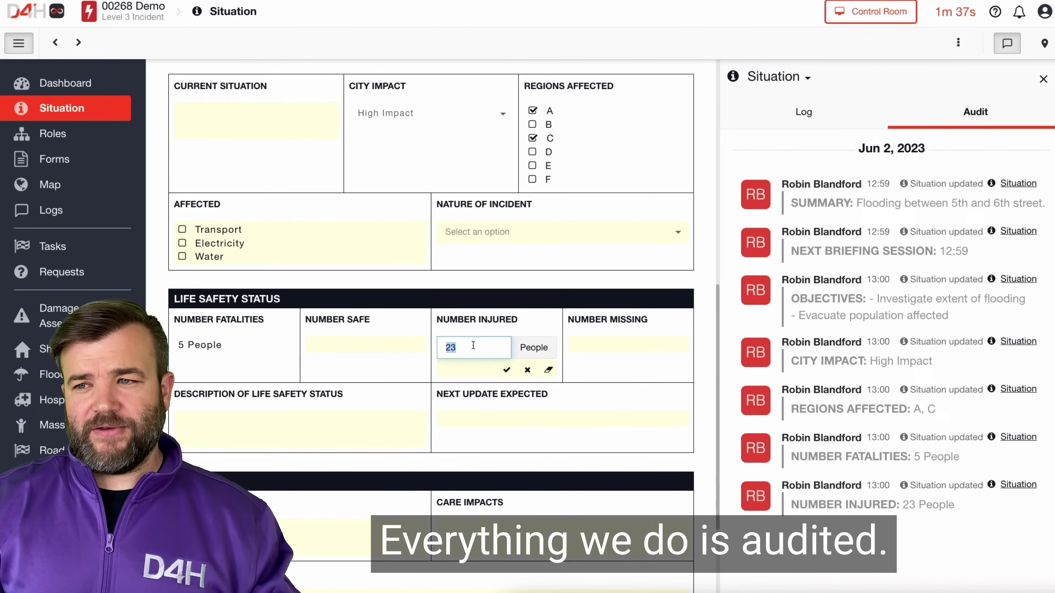
text(24)
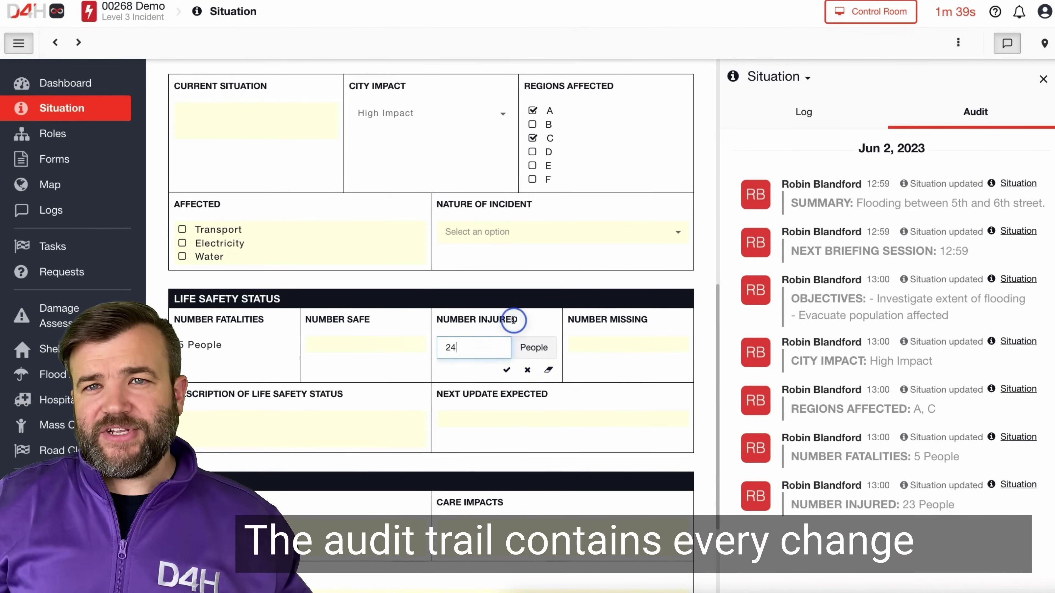
key(Return)
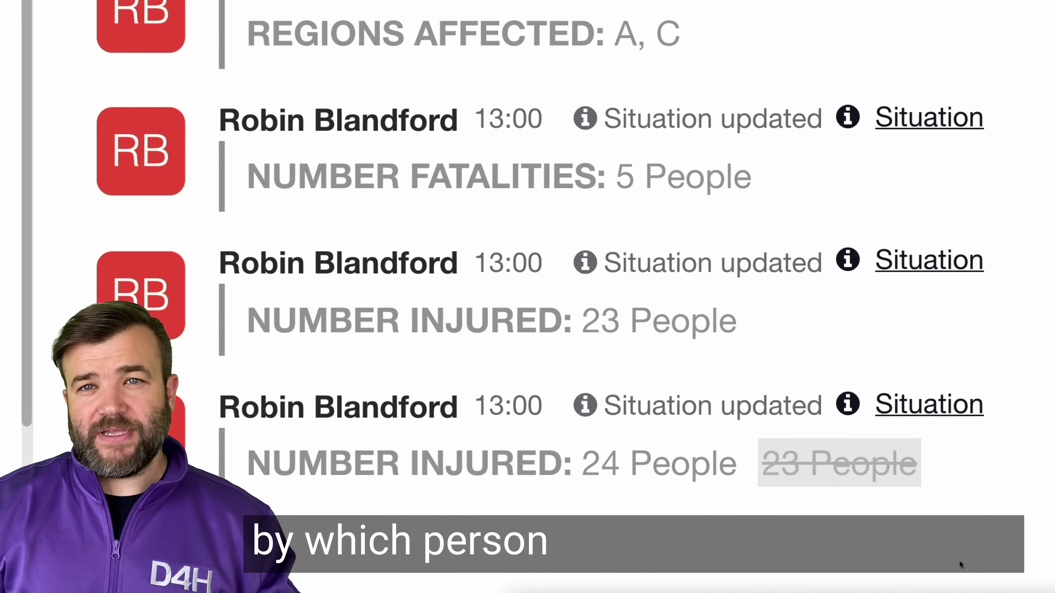
Step: Export the situation report to PDF
mouse_move(637, 495)
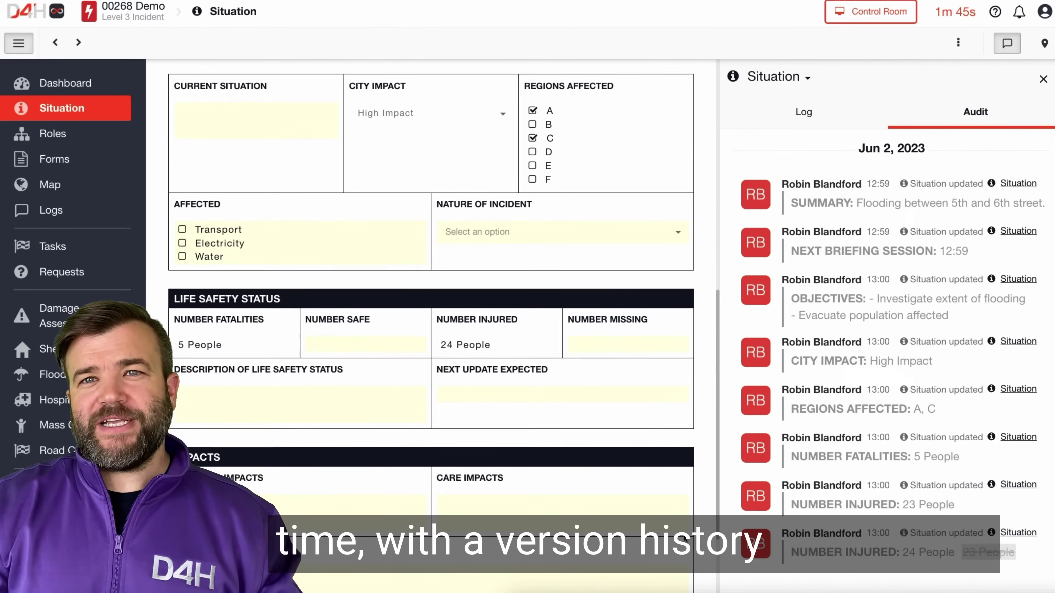
click(958, 43)
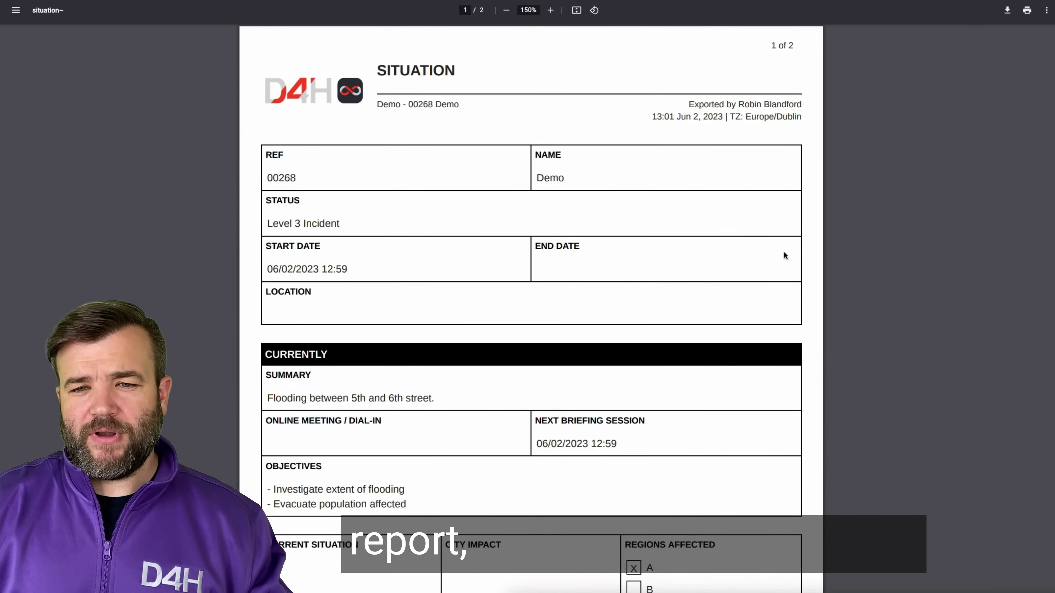
scroll(784, 251, down, 2)
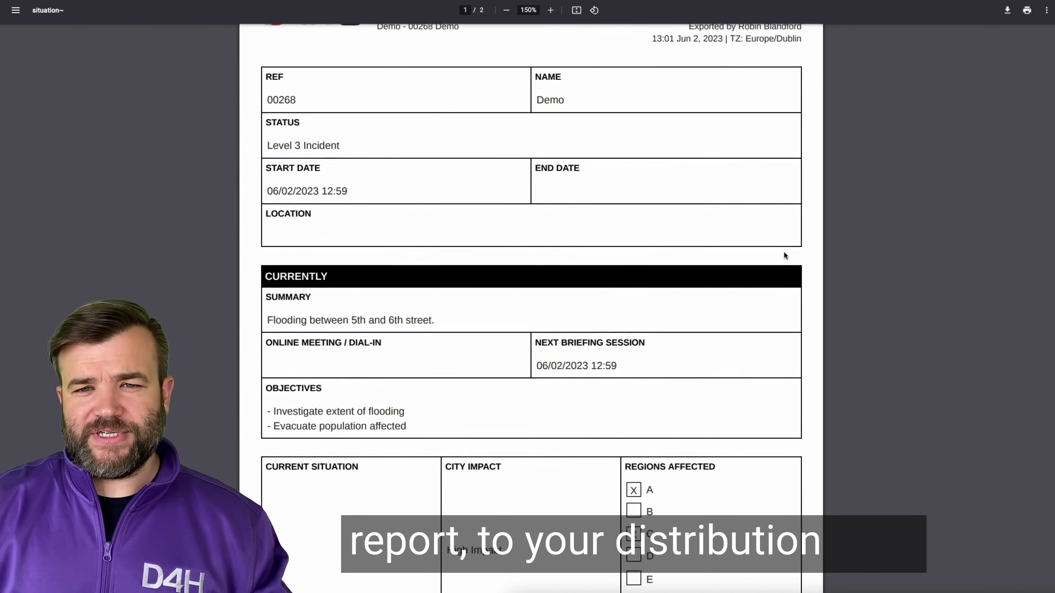
scroll(785, 255, down, 6)
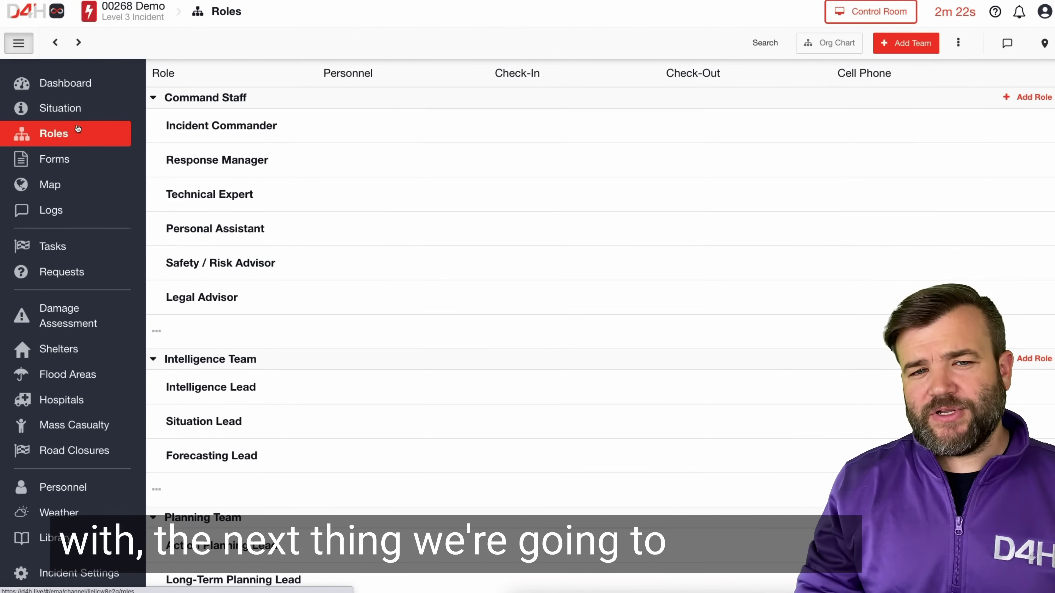
Step: Assign the available person as Incident Commander and save
click(1016, 125)
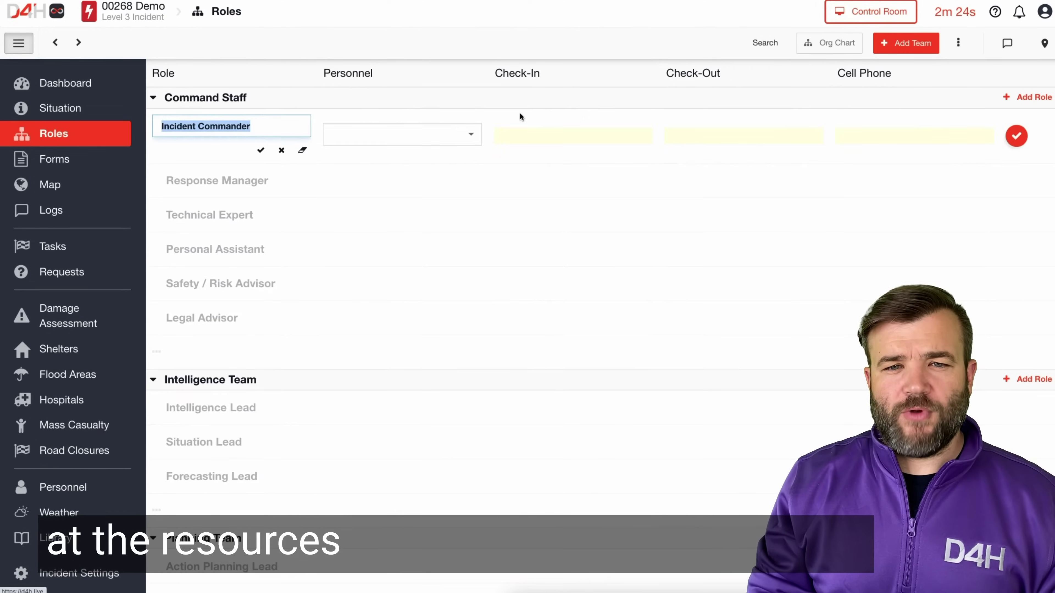
click(384, 132)
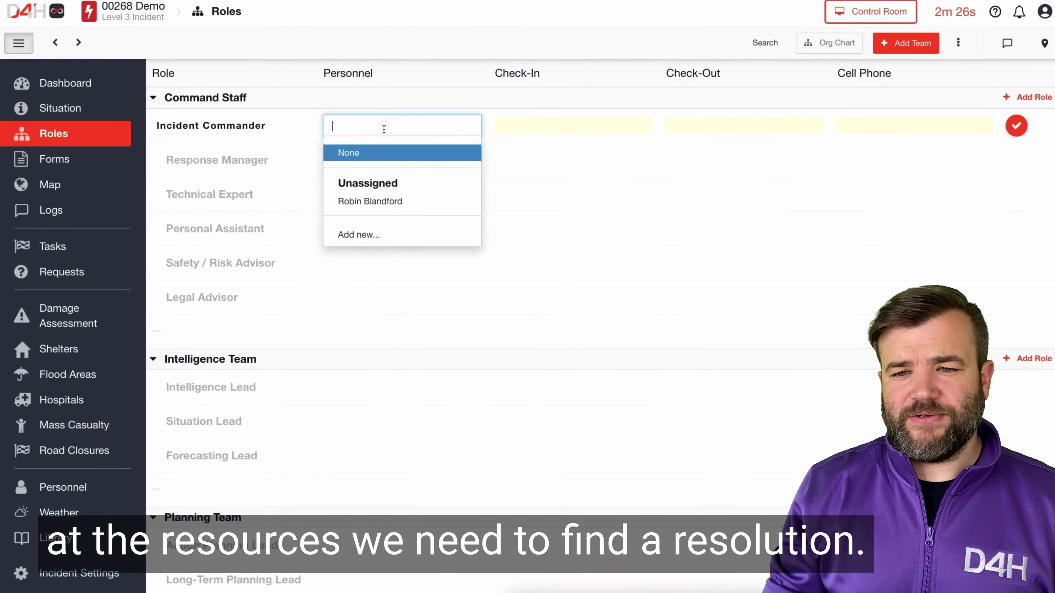
click(383, 201)
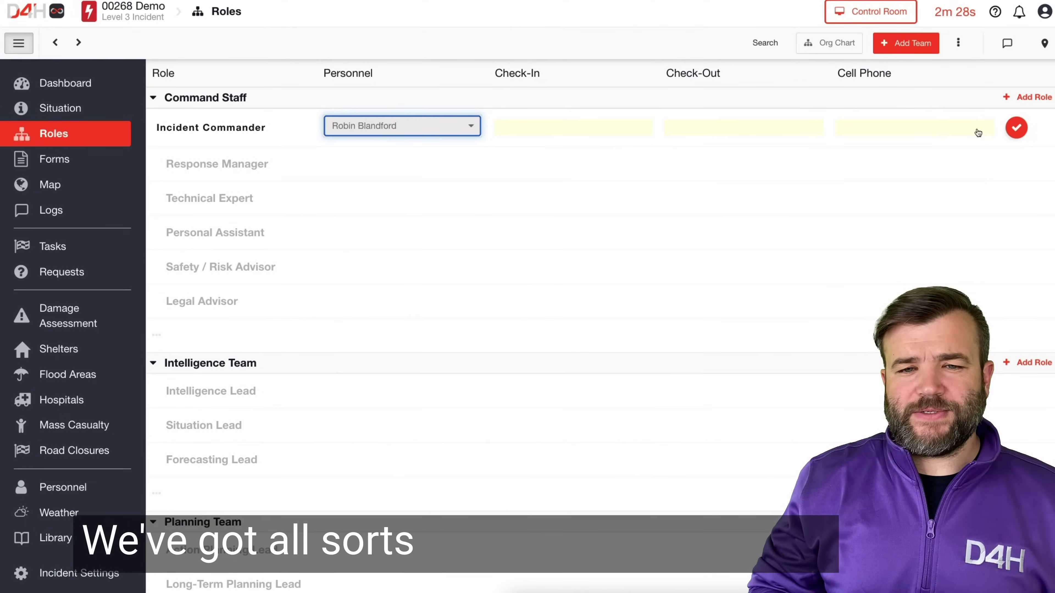
click(1016, 127)
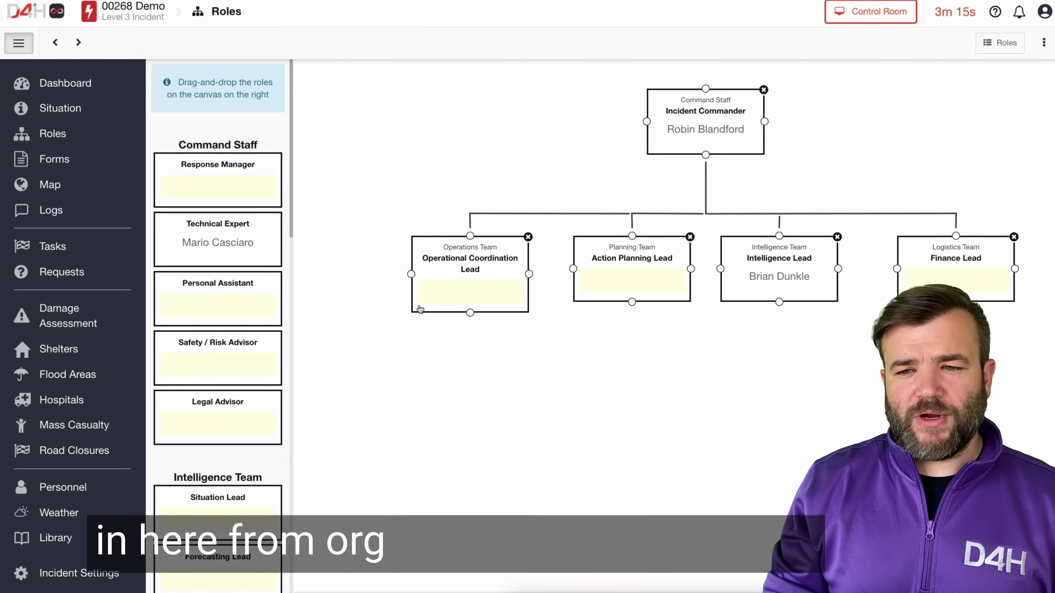
Step: Move the Intelligence Lead's person to Operational Coordination Lead and add a Personal Assistant beneath it
click(451, 295)
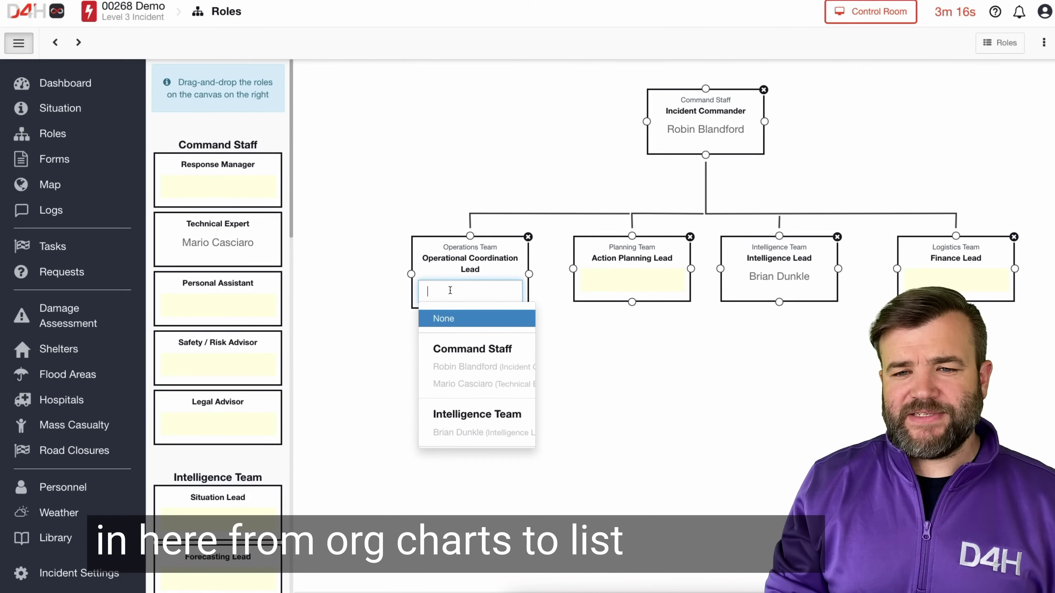
click(479, 433)
click(599, 376)
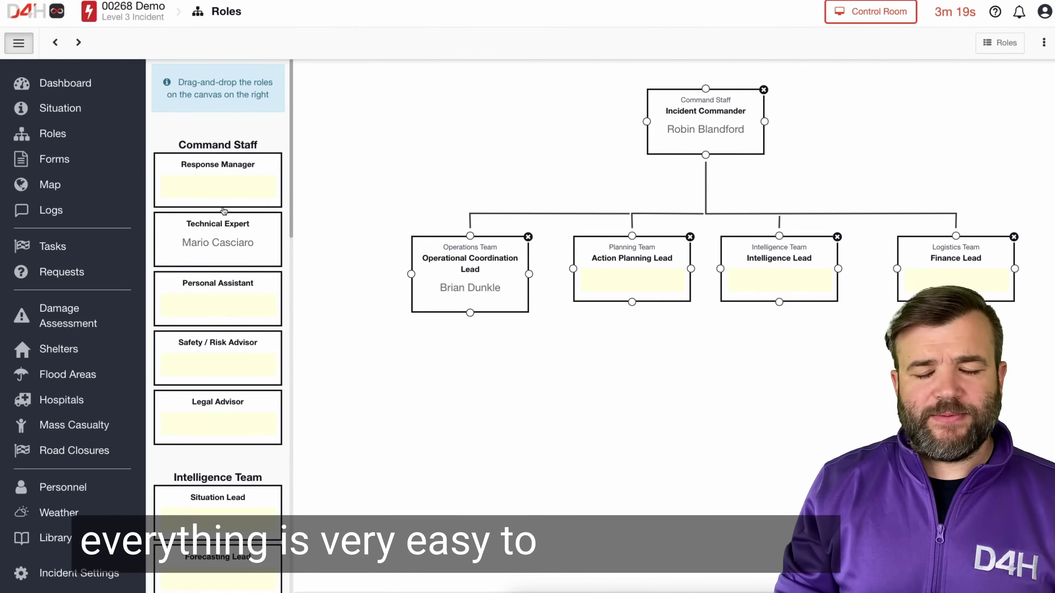
drag(210, 291, 399, 387)
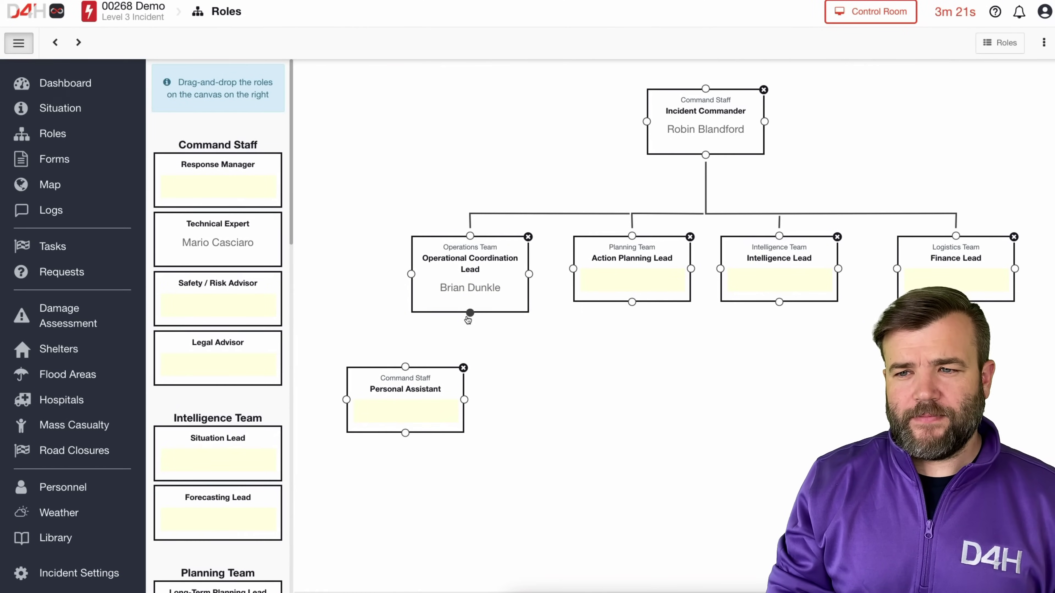
drag(470, 313, 423, 353)
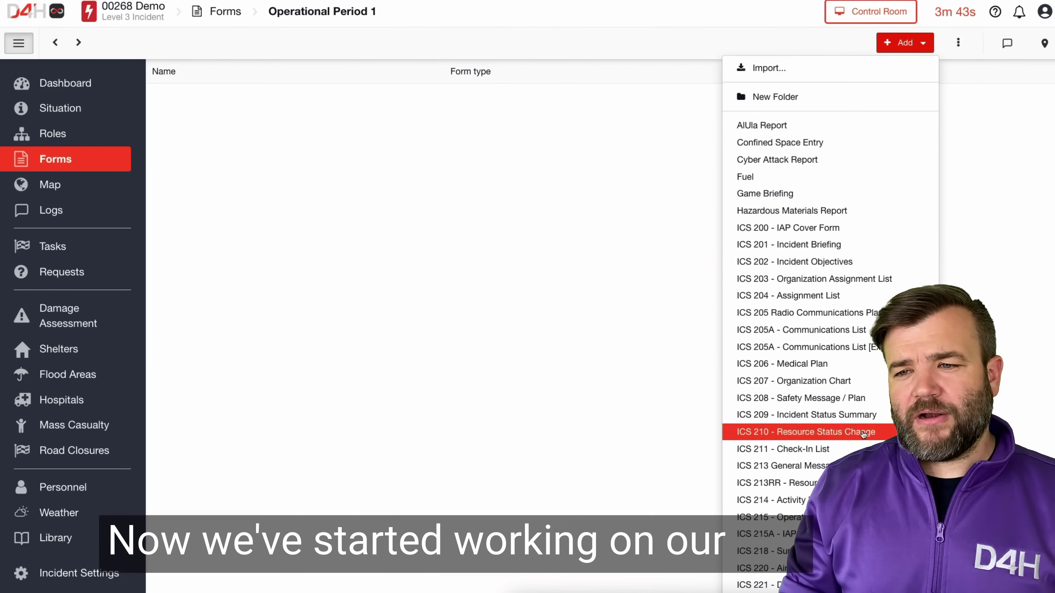
Step: Create an ICS 201 Incident Briefing with 'Testing this field' as summary, and draw a signature
click(829, 245)
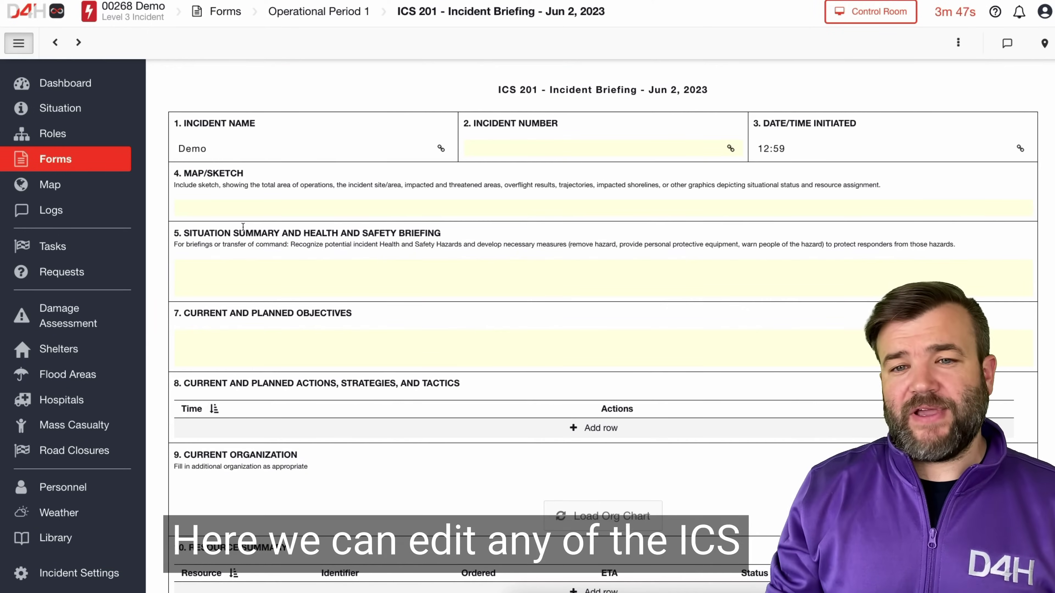
scroll(778, 220, down, 2)
click(239, 213)
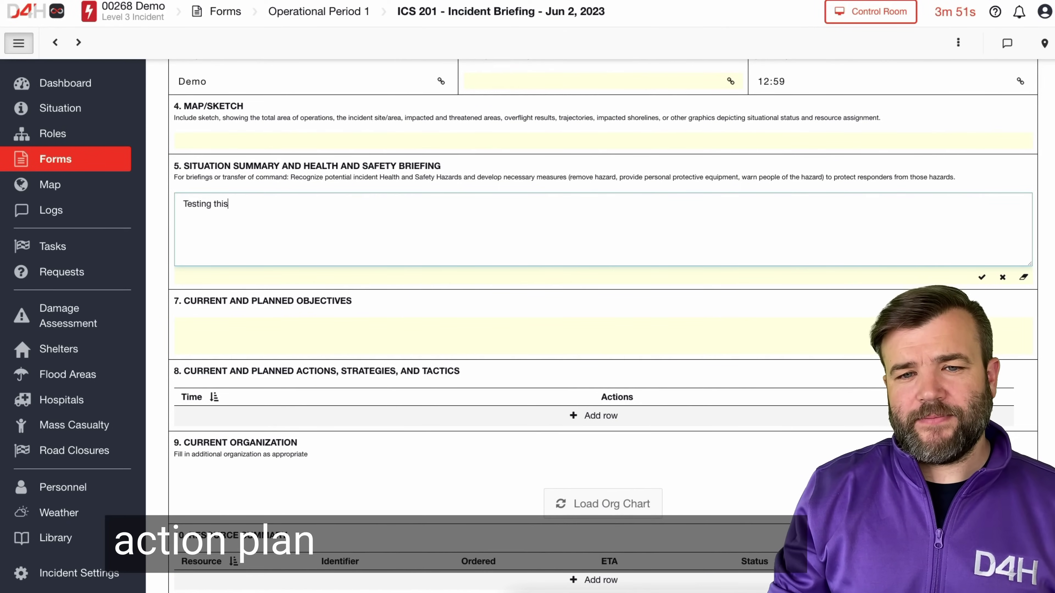
text(Testing this field)
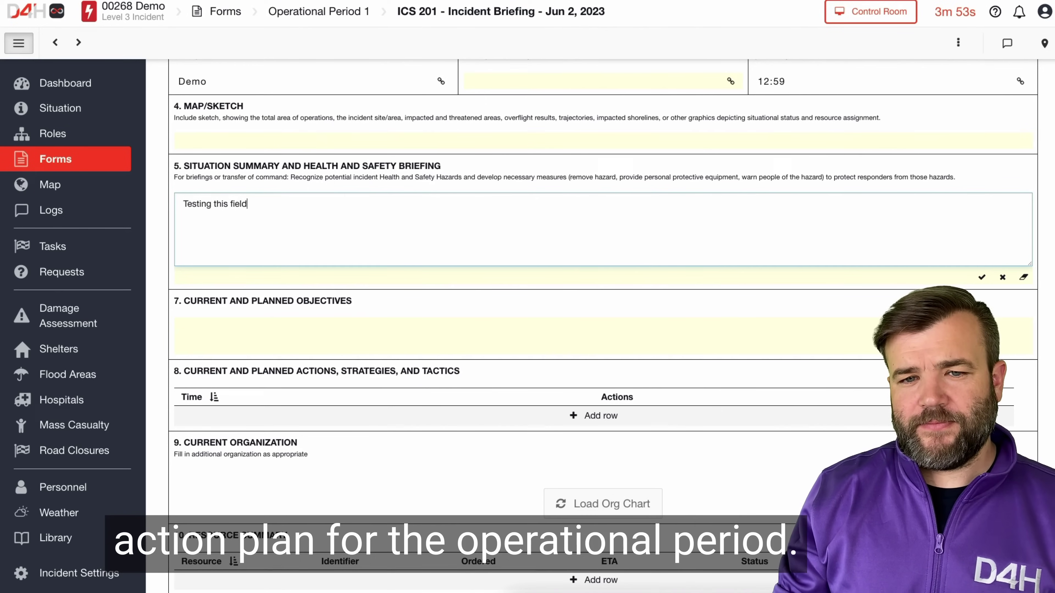
click(225, 348)
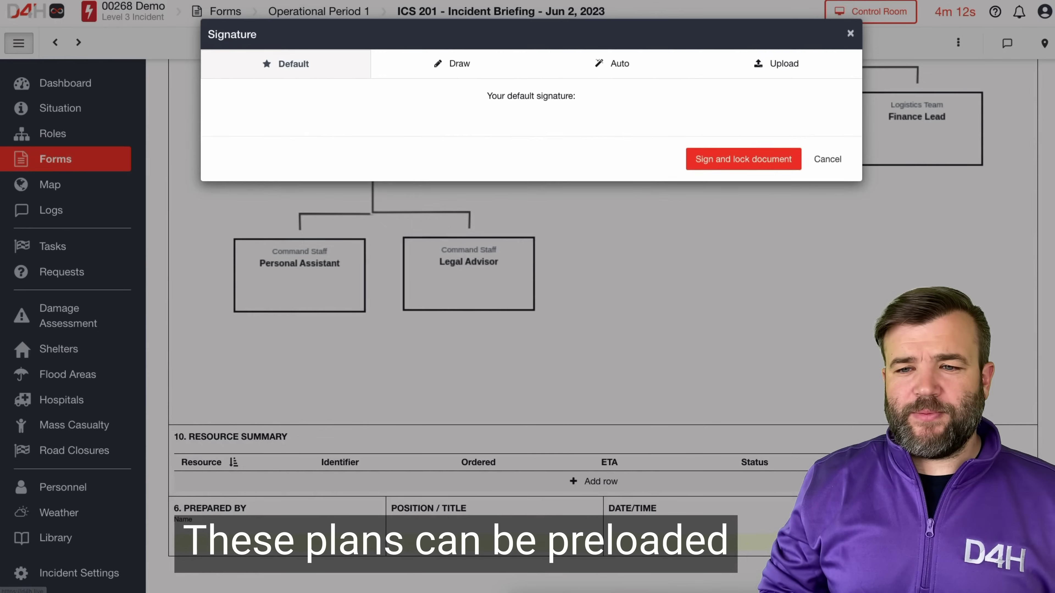
click(464, 65)
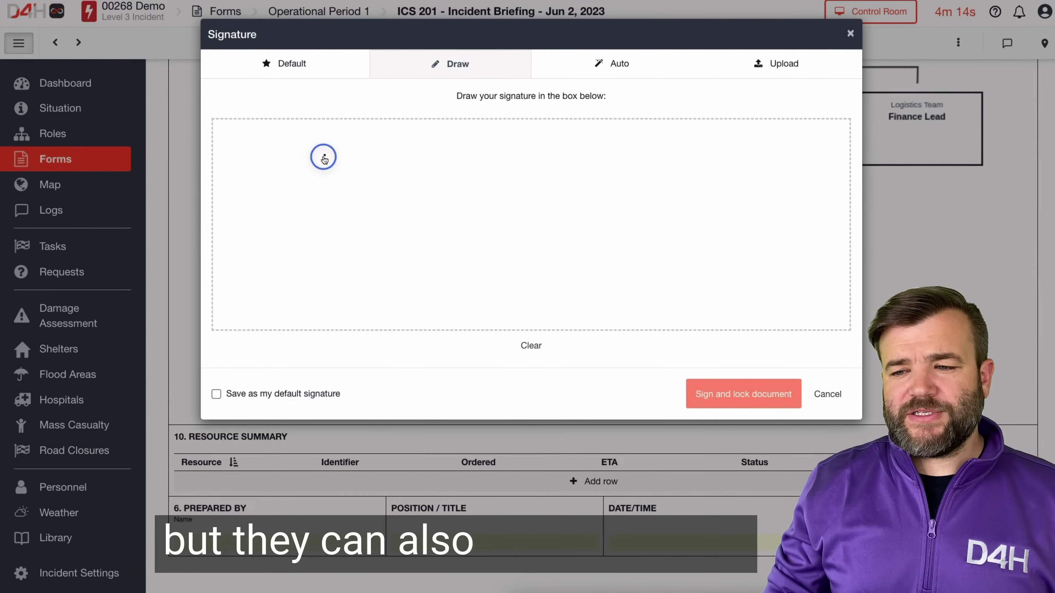
mouse_move(325, 158)
mouse_down()
mouse_move(332, 217)
mouse_move(368, 236)
mouse_move(407, 193)
mouse_move(429, 229)
mouse_move(457, 223)
mouse_up()
click(725, 393)
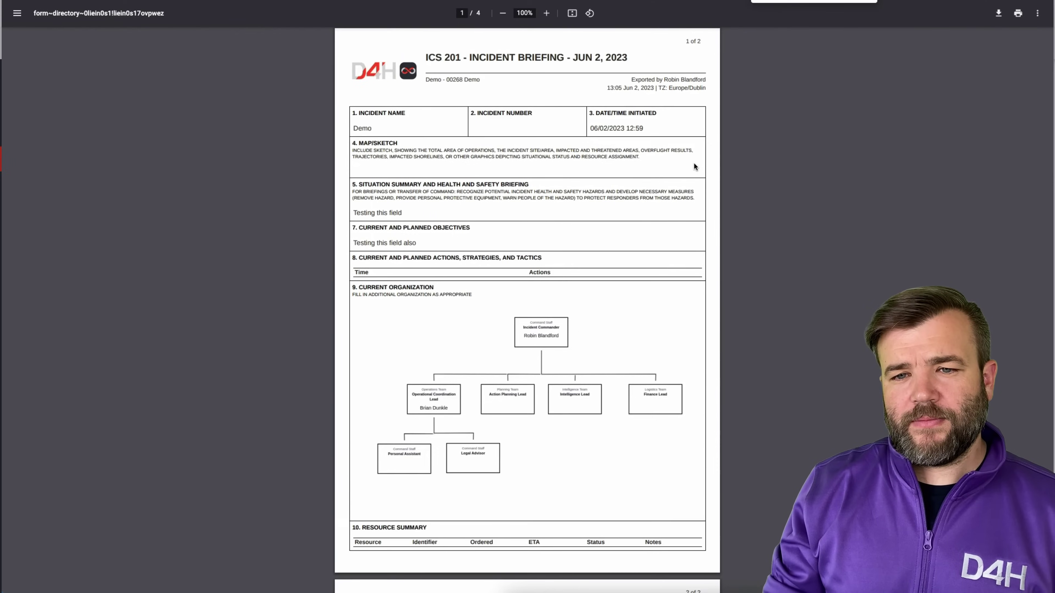
scroll(693, 164, down, 4)
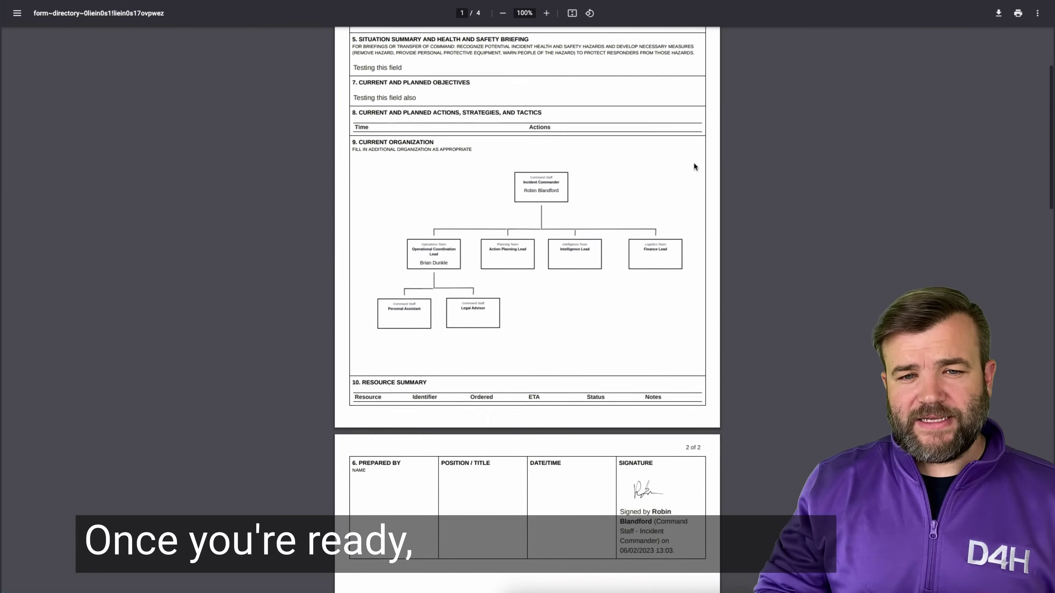
scroll(694, 163, down, 8)
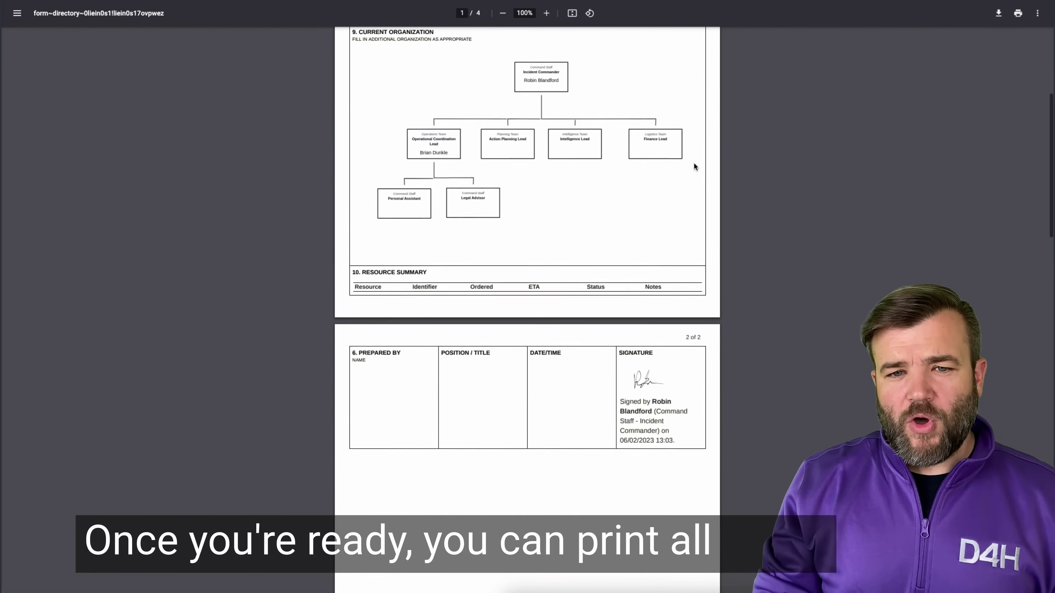
scroll(694, 167, down, 10)
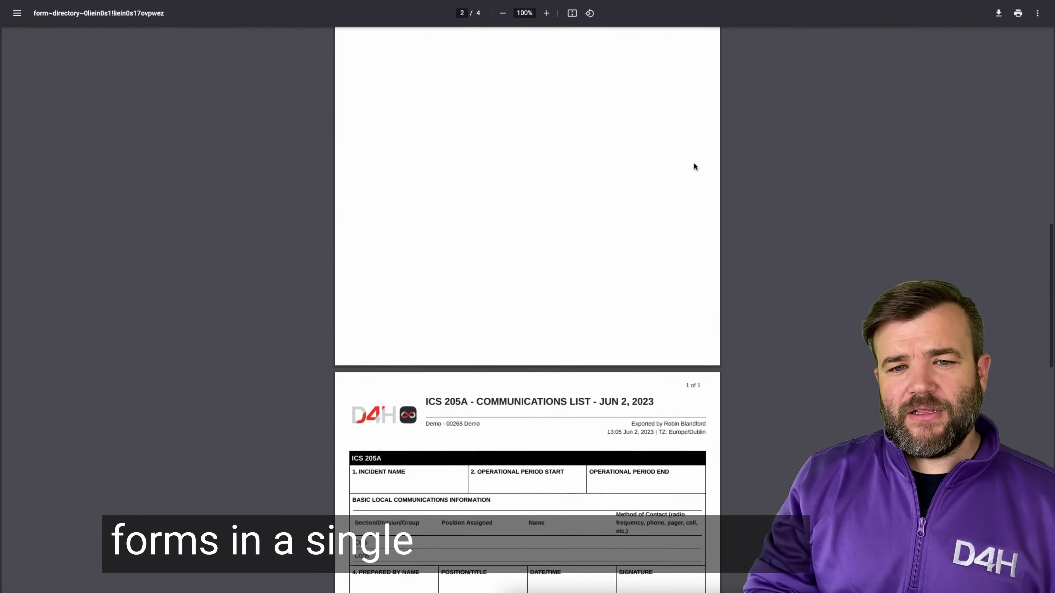
scroll(694, 163, down, 11)
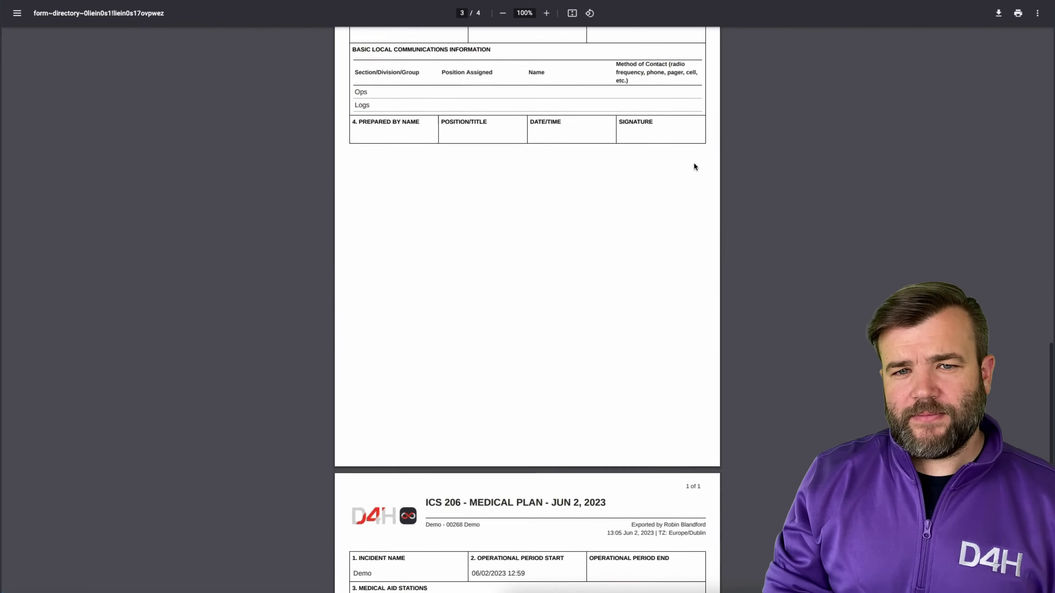
Step: Draw a polygon down Oak St from Bolivia St toward Carey St and add it
scroll(693, 166, down, 3)
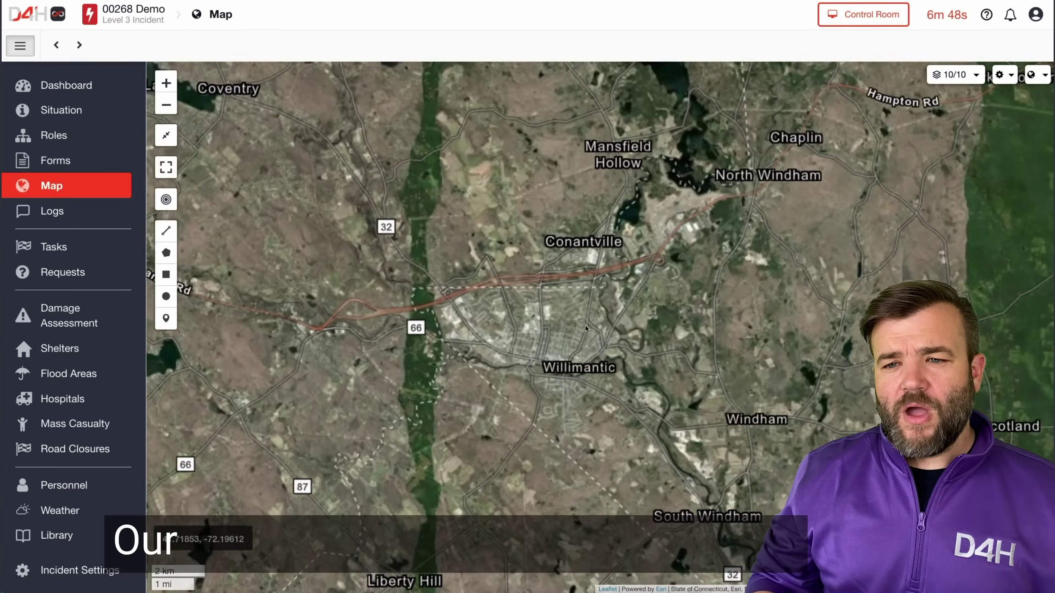
scroll(573, 328, up, 5)
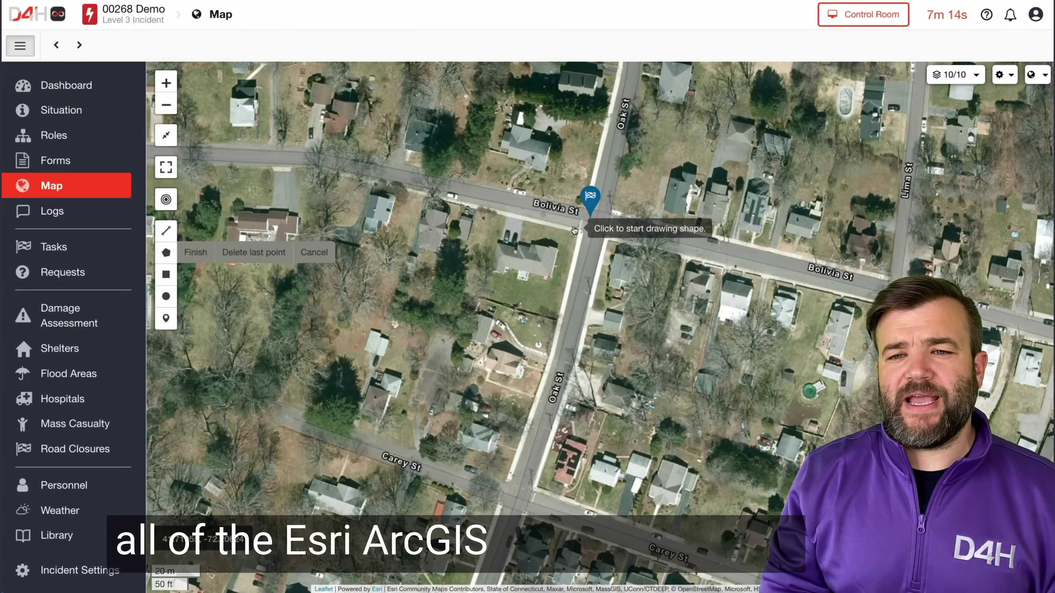
click(573, 227)
click(490, 494)
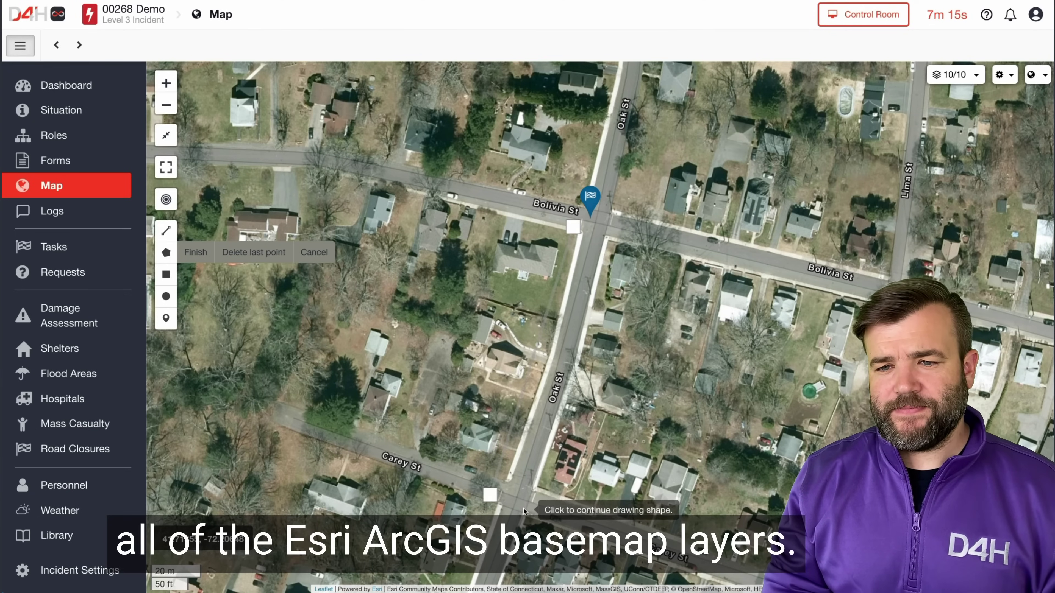
click(525, 509)
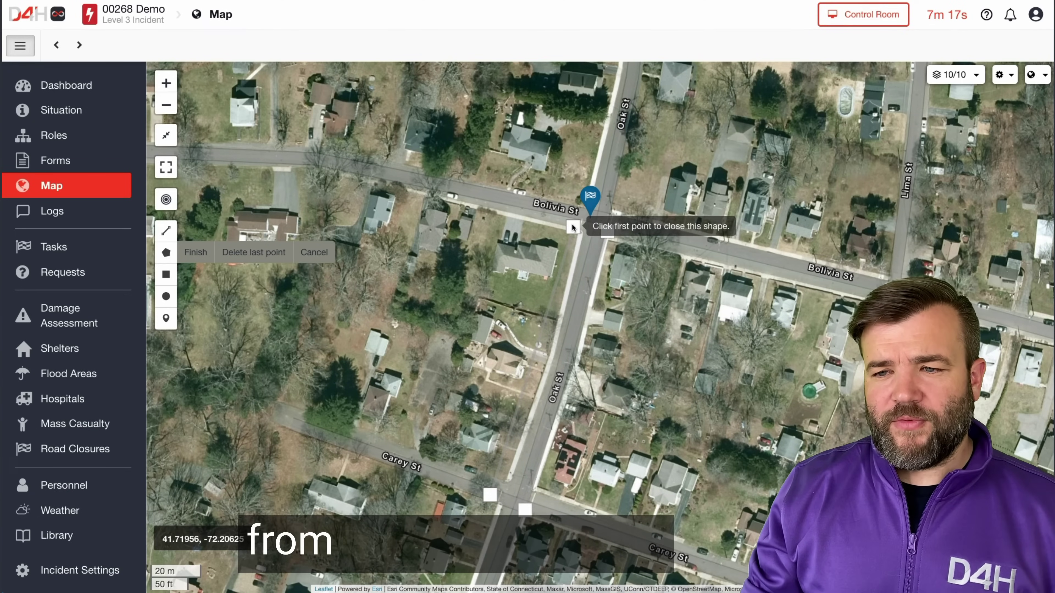
click(573, 226)
click(521, 336)
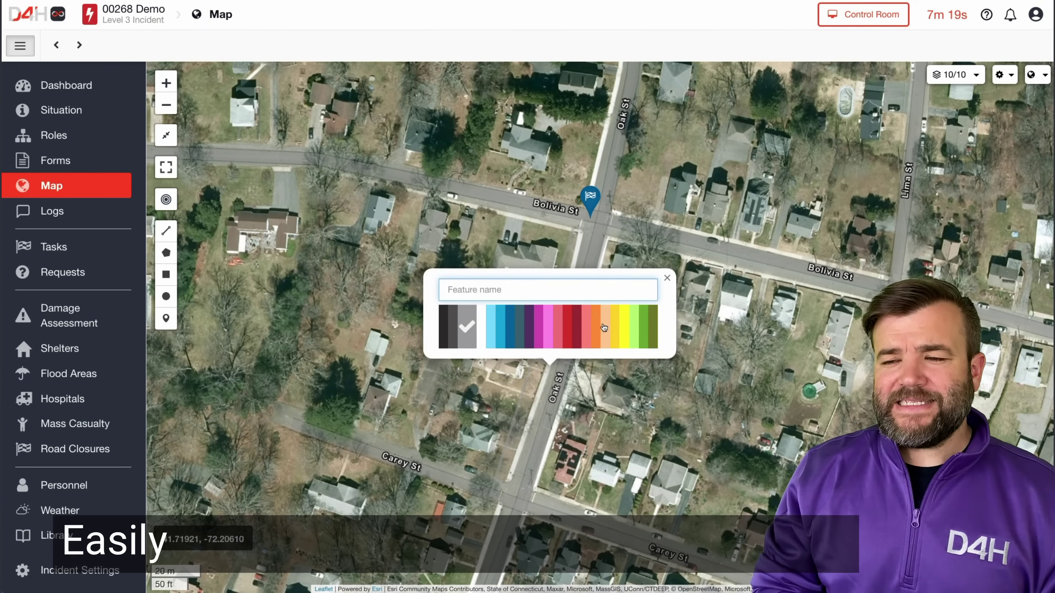
Step: Colour the new shape orange and name it 'Staging Area'
click(590, 326)
click(556, 295)
text(Staging Area)
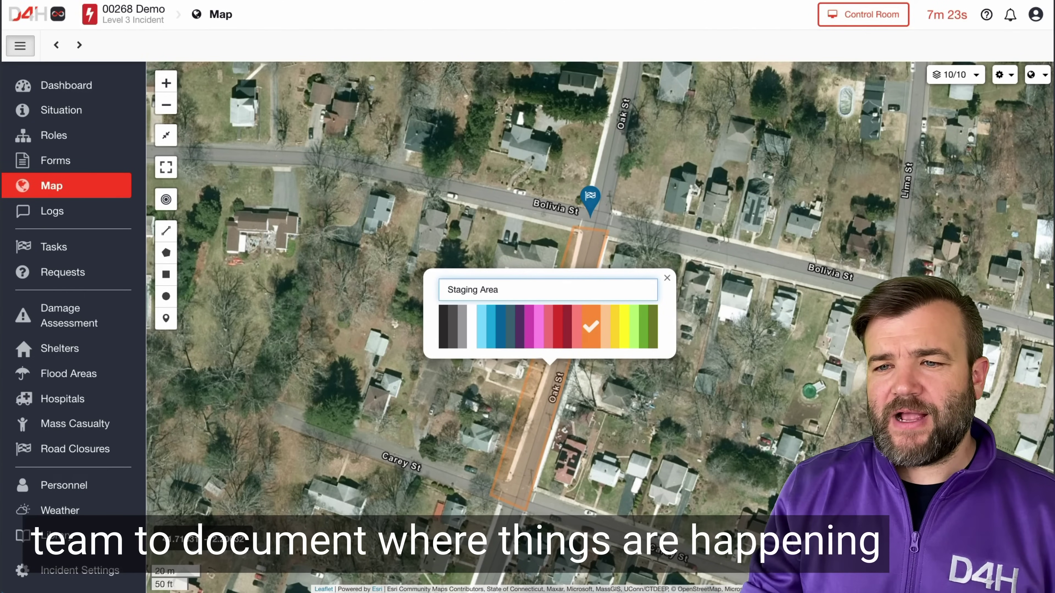
key(Return)
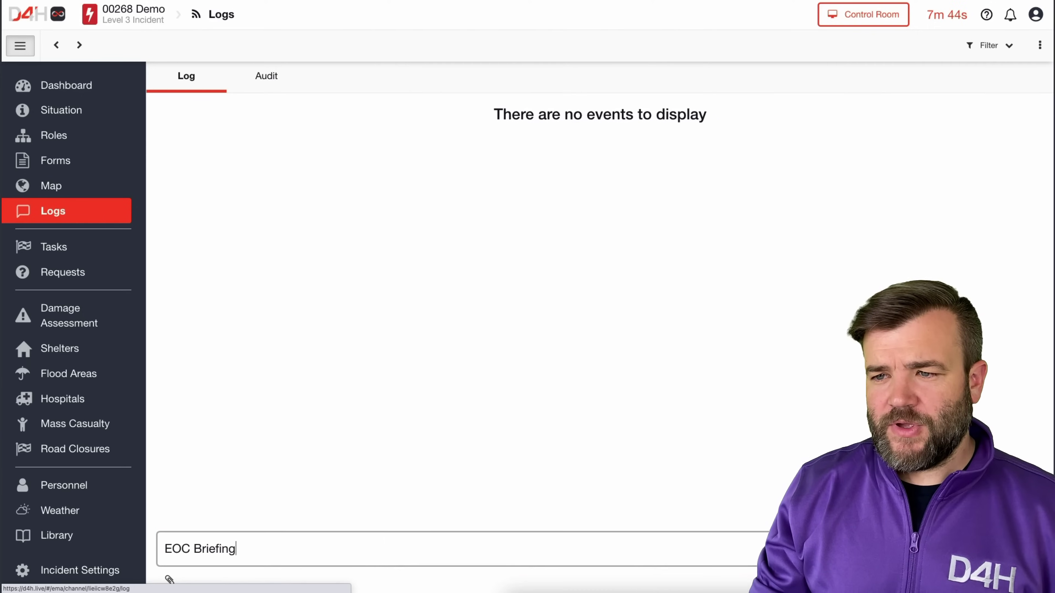
text(at 3pm)
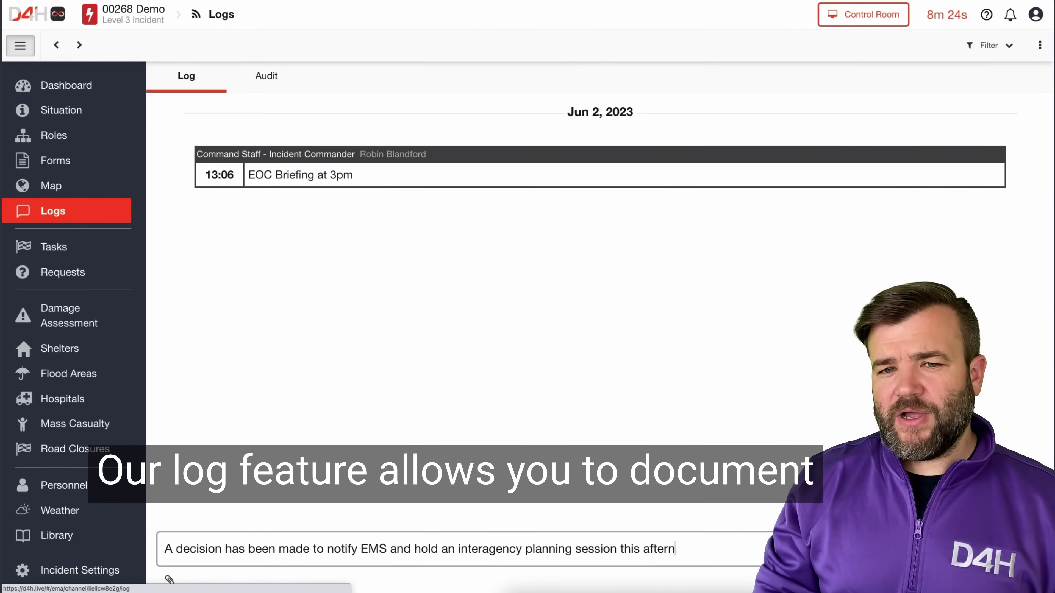
Step: Finish and post the 7th street flooding log entry
text(oon)
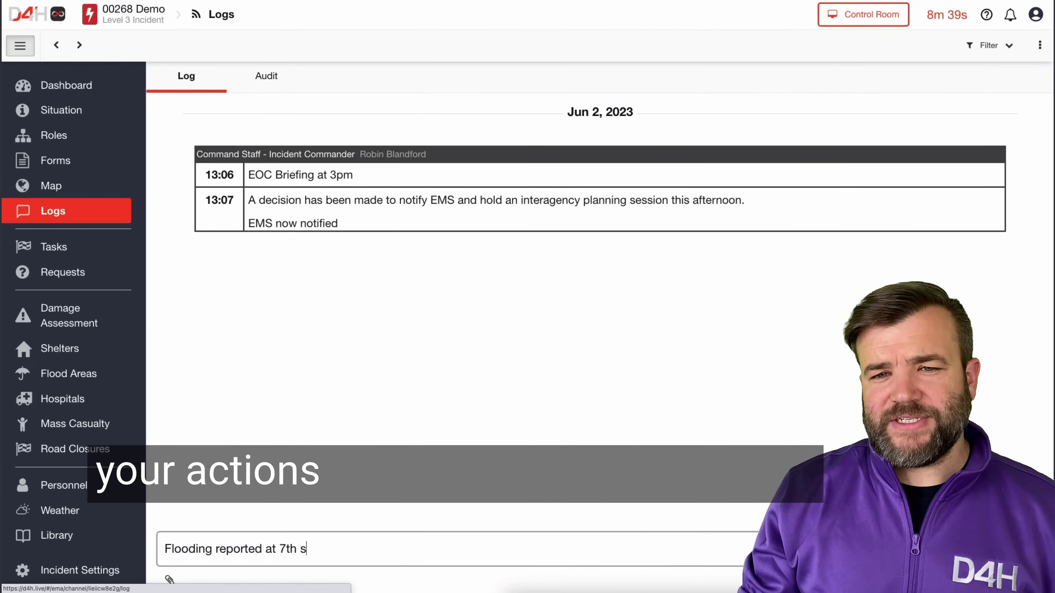
text(tre)
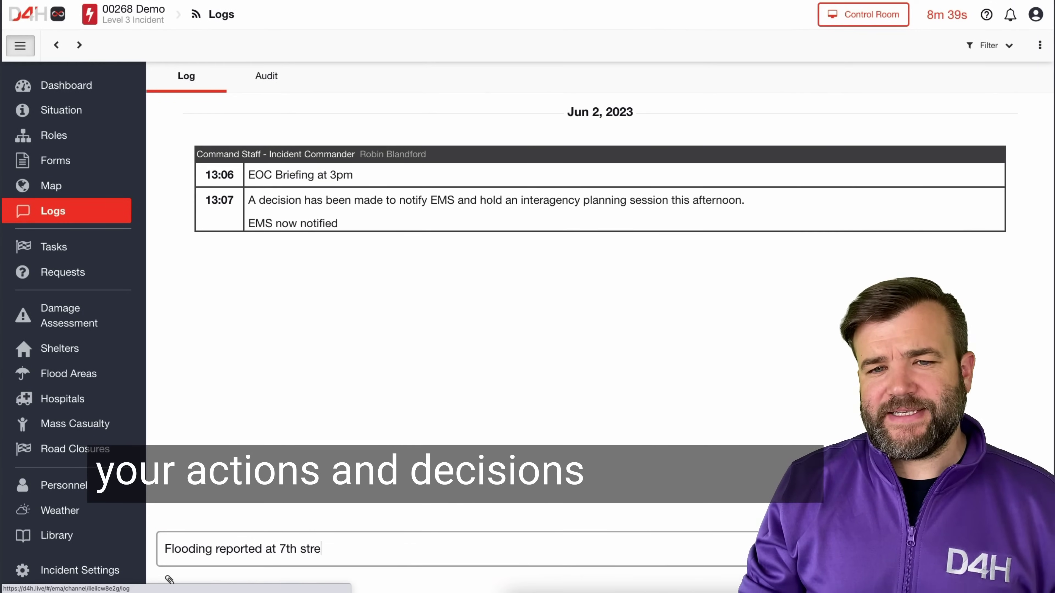
text(et)
key(Return)
text(@)
text(log)
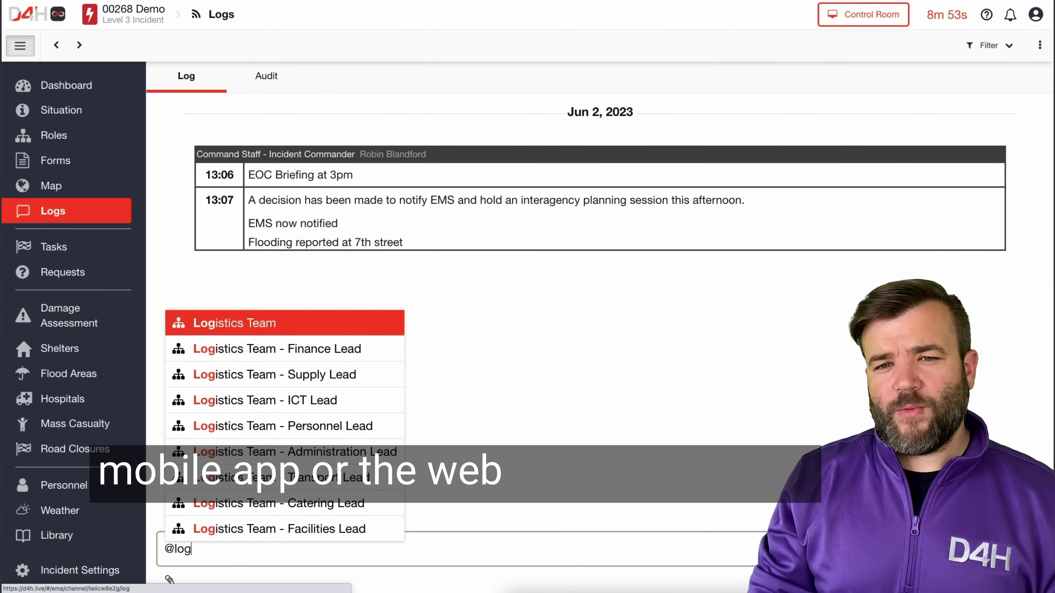
key(Return)
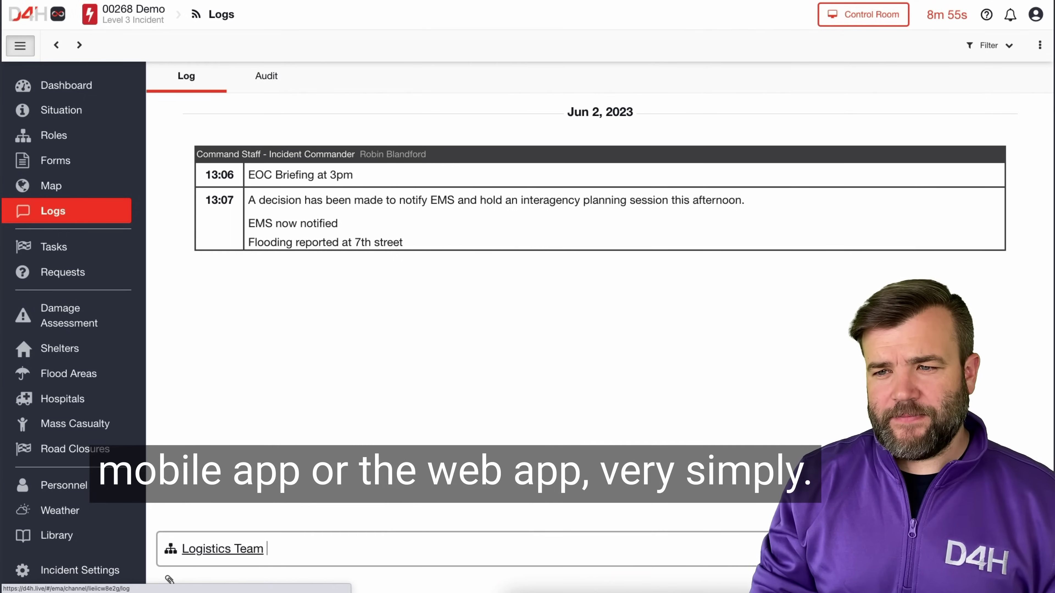
text(can)
text(you confirm if there are any sandbags available)
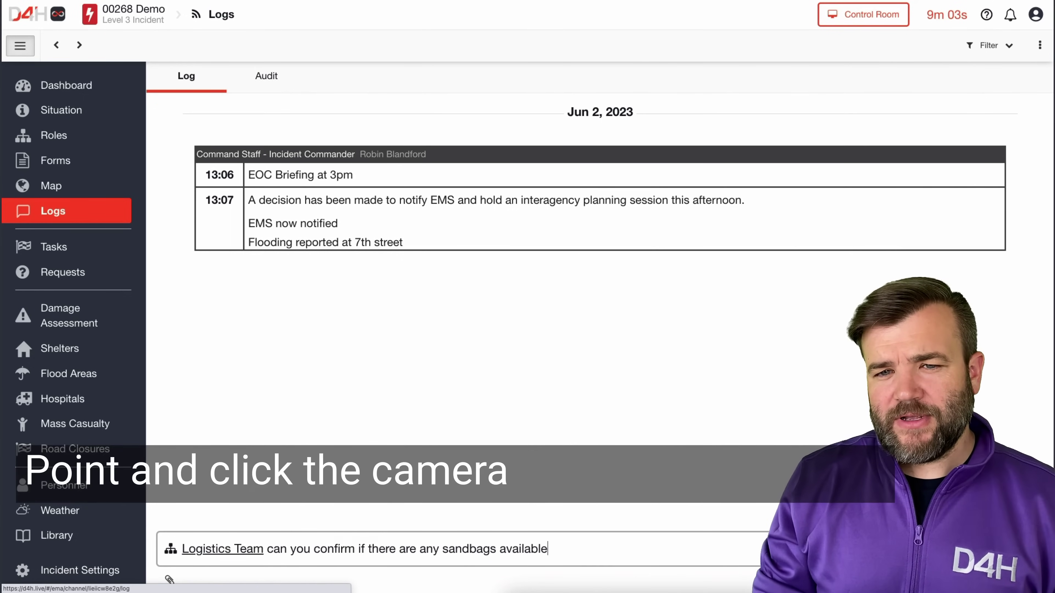
text(for )
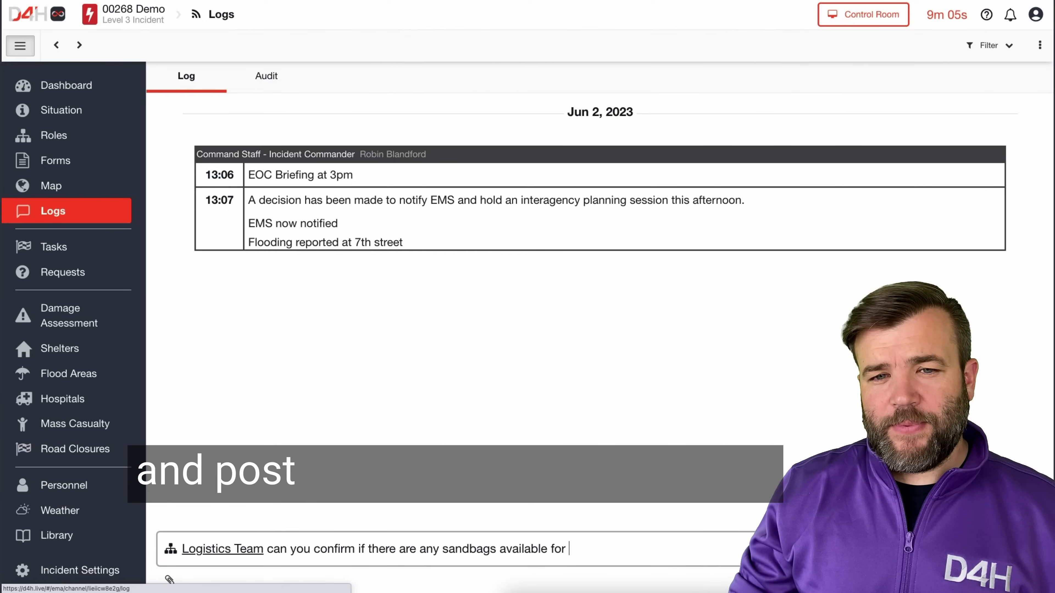
text(7th stre)
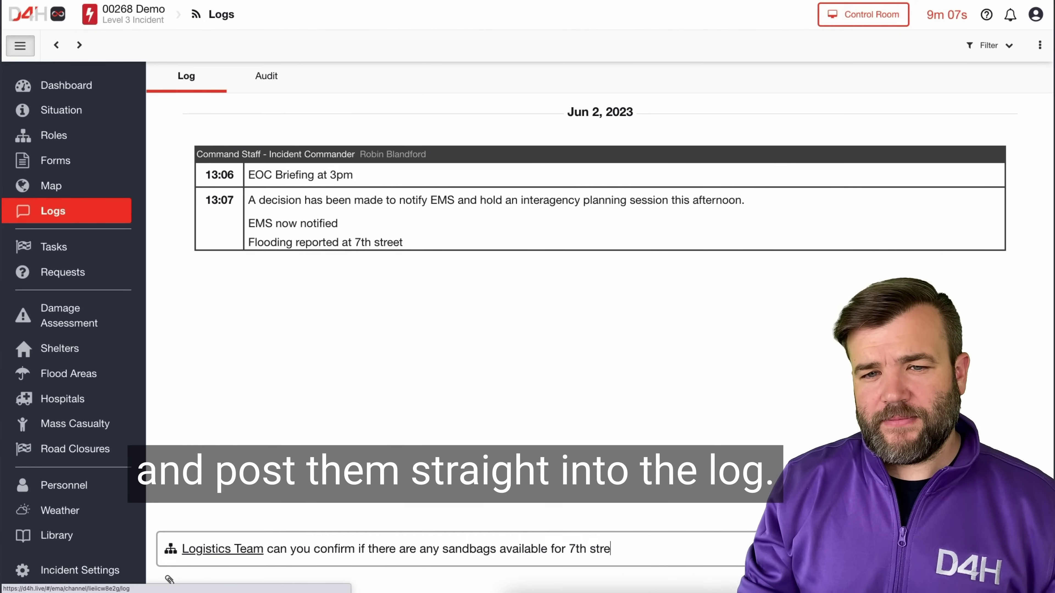
text(et?)
Step: Post the sandbag question and set Confirm attendees to In Progress in IMT Initial Deployment
key(Return)
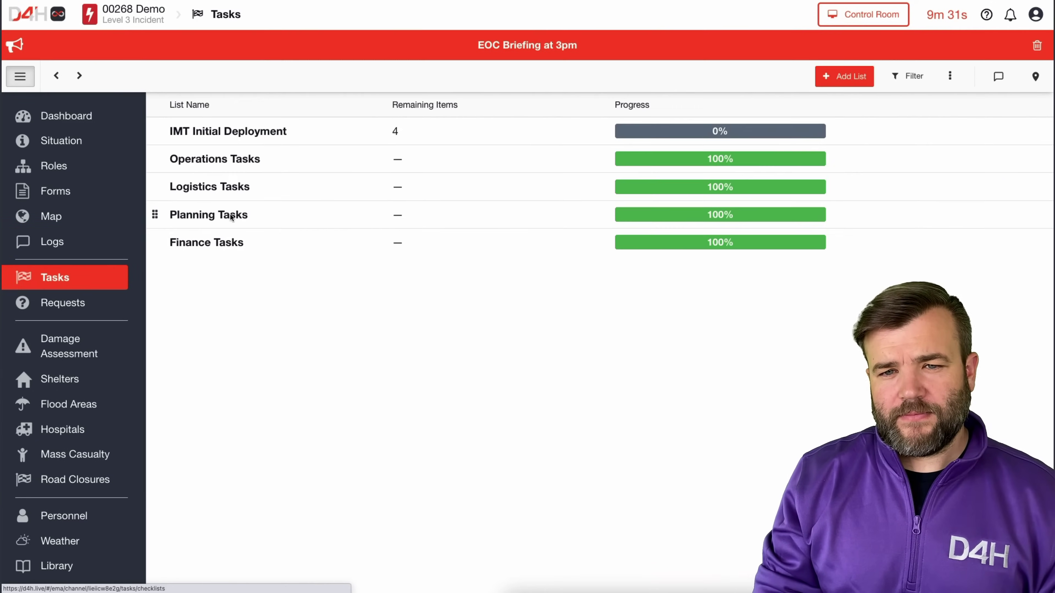
click(229, 130)
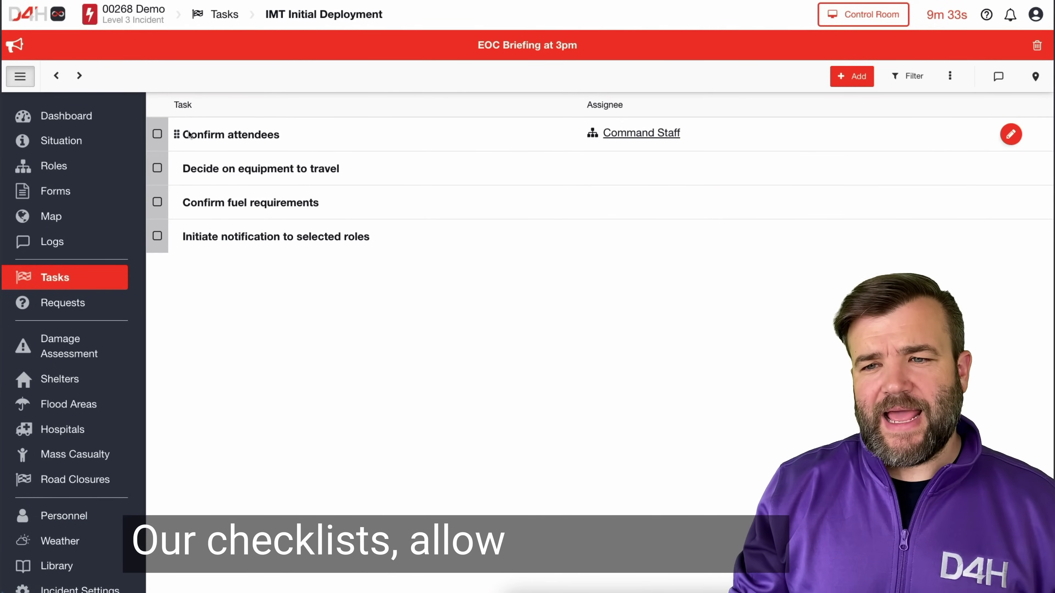
click(157, 135)
click(173, 170)
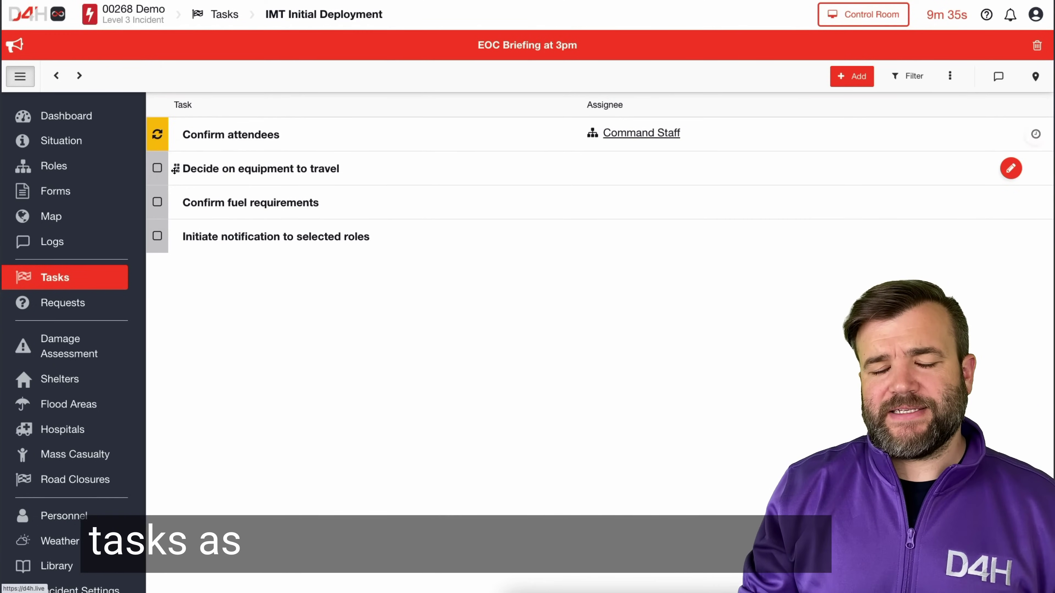
Step: Mark Decide on equipment to travel and Confirm fuel requirements as Complete
click(156, 169)
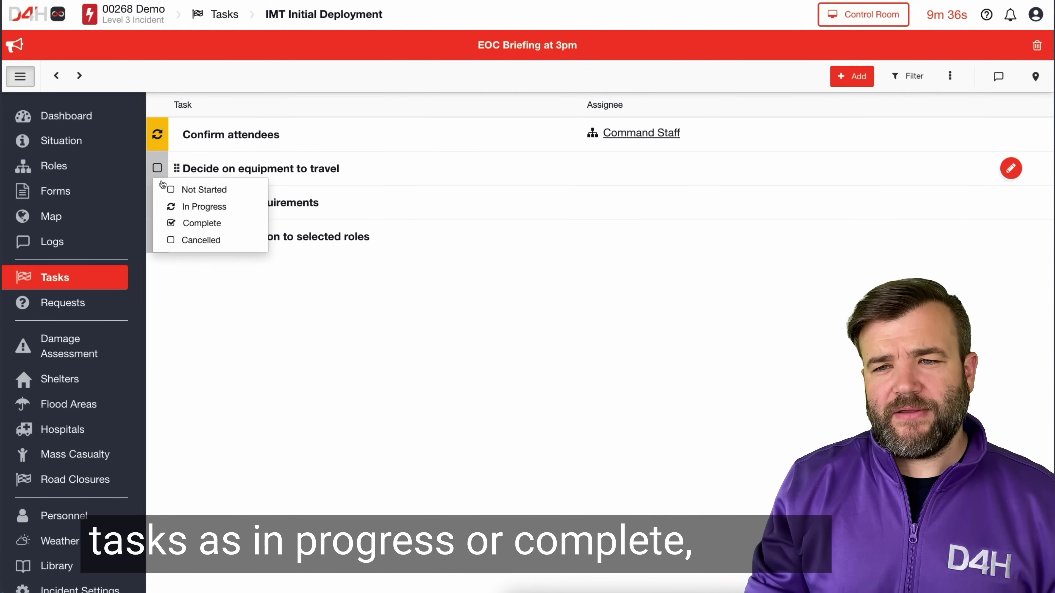
click(184, 225)
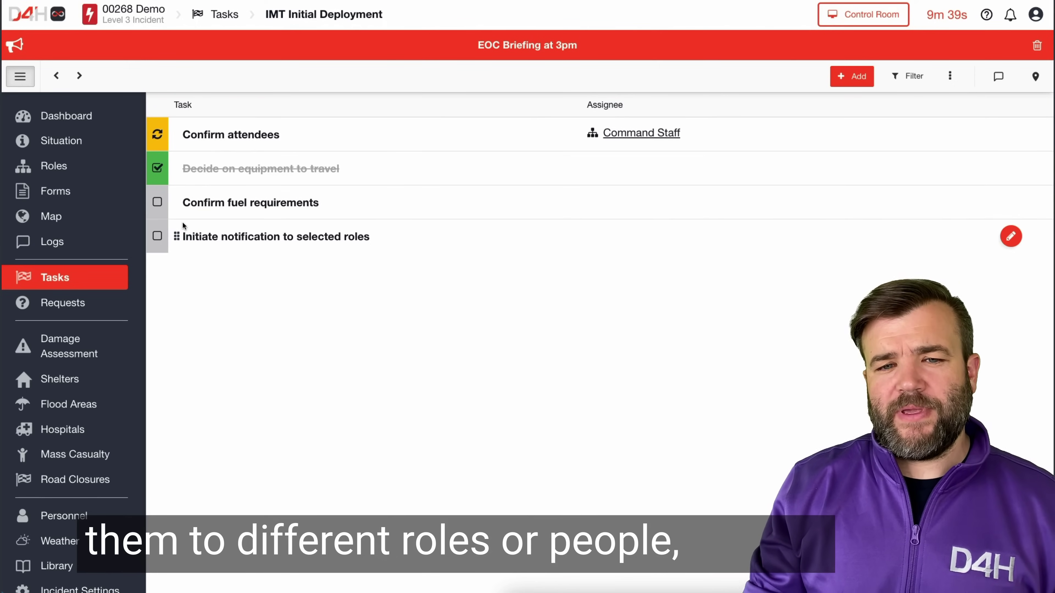
click(157, 202)
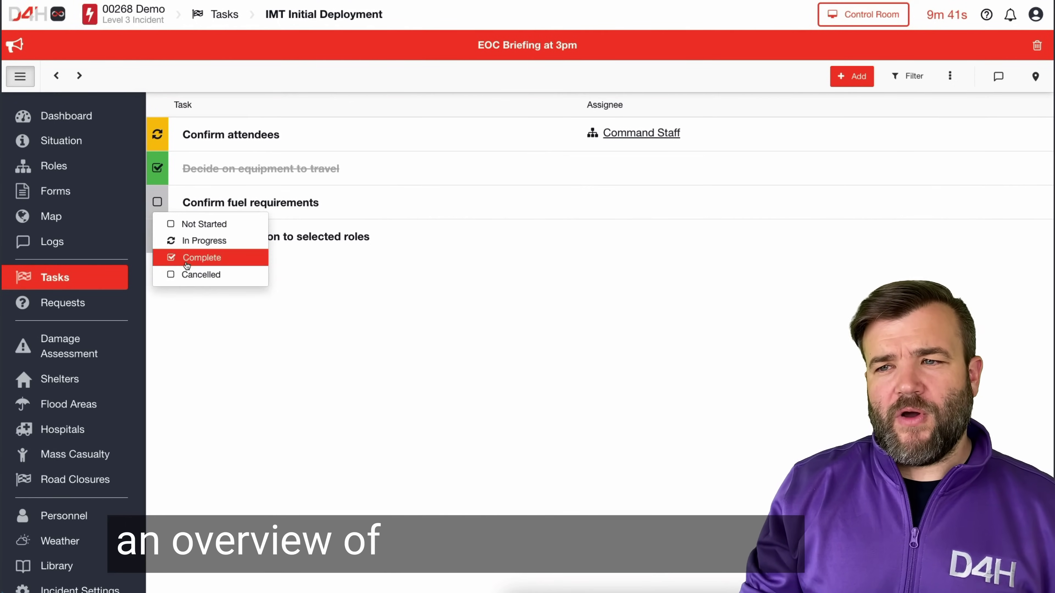
click(195, 254)
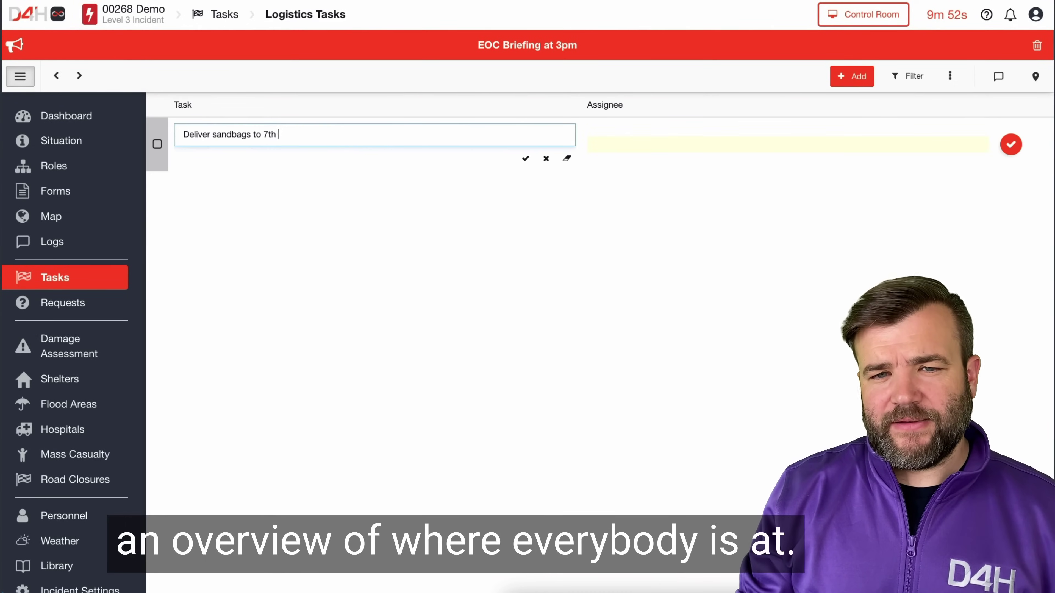
Step: Save the task 'Deliver sandbags to 7th street' assigned to the Logistics Team
text(street)
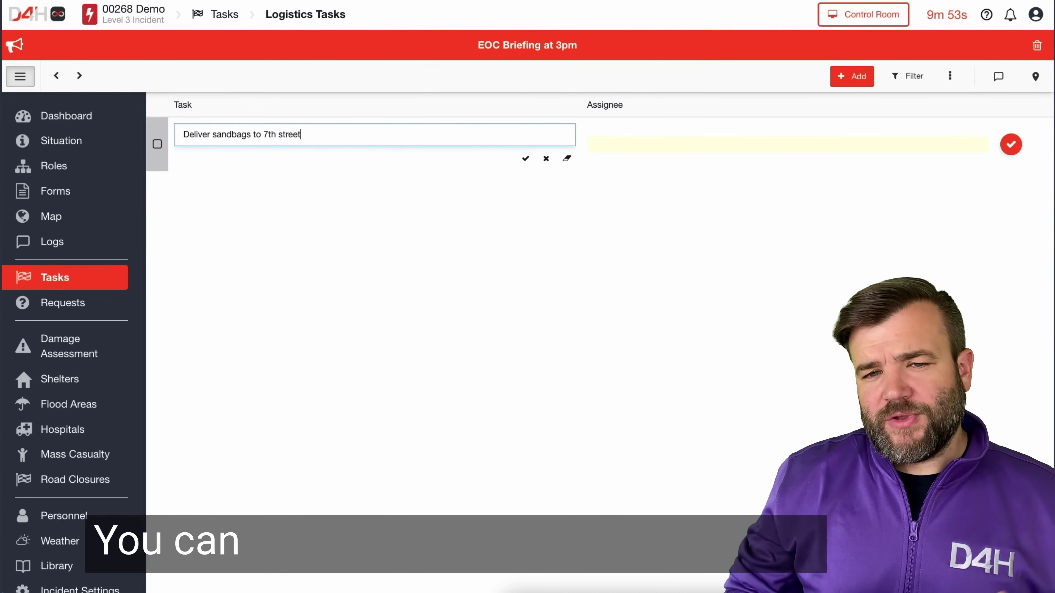
key(Tab)
text(log)
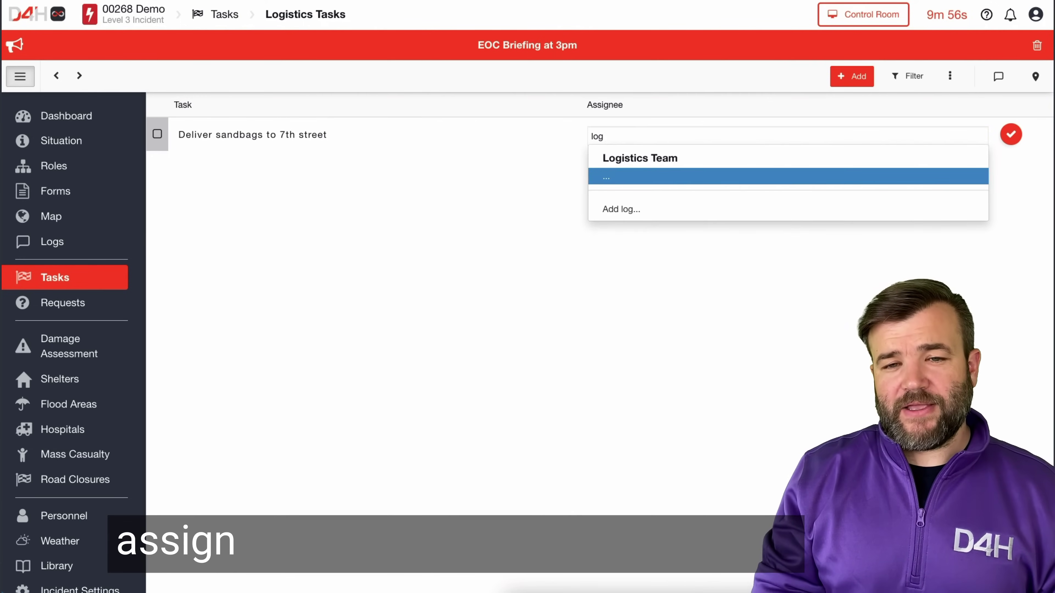
key(Return)
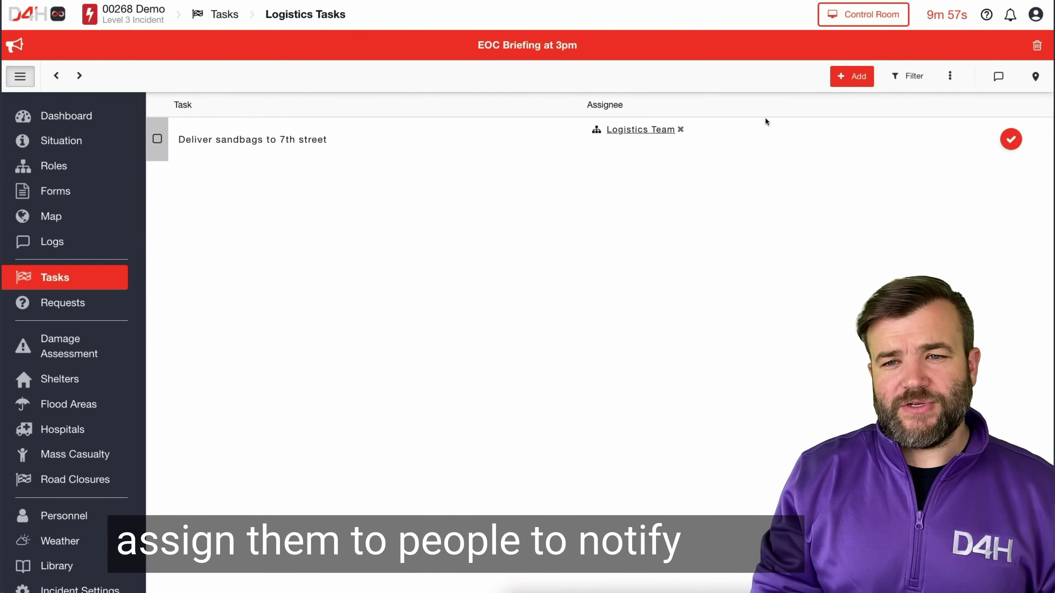
click(1011, 139)
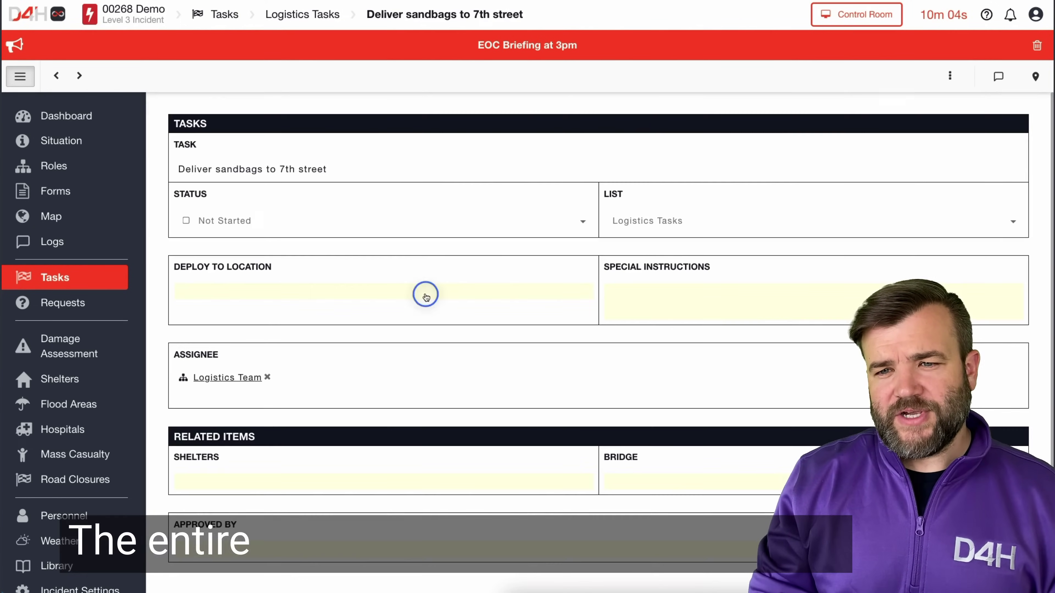
Step: Set the sandbag task's deploy location to 35-99 Carey St
click(425, 294)
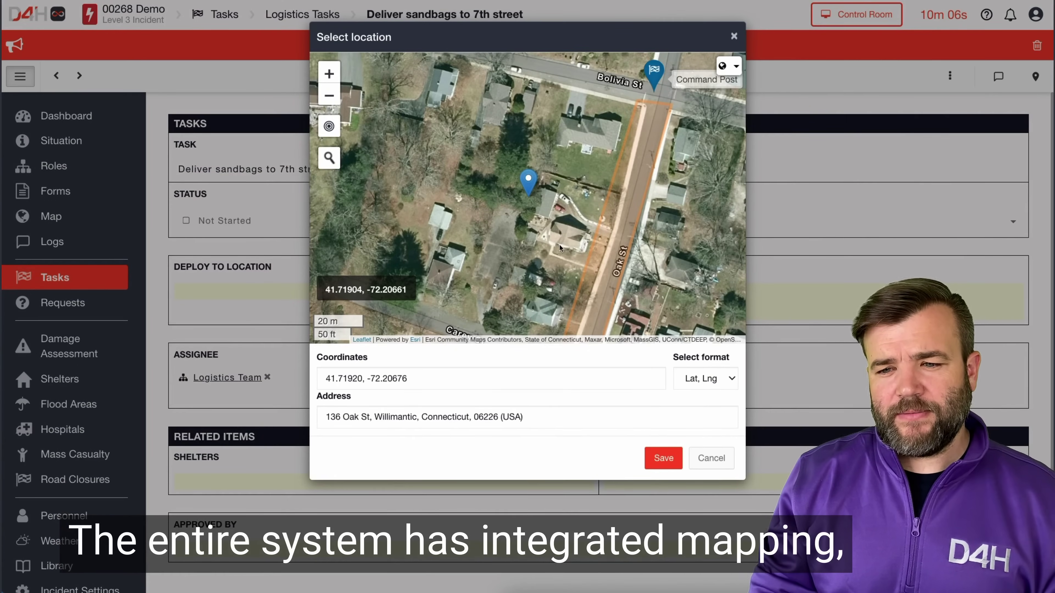
drag(559, 248, 535, 188)
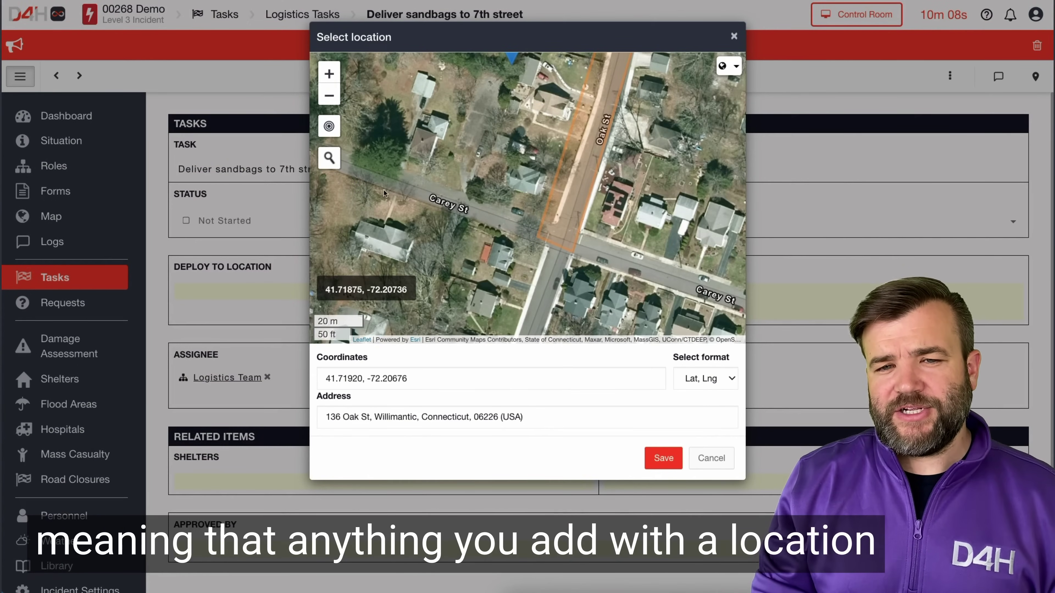
click(378, 176)
click(664, 458)
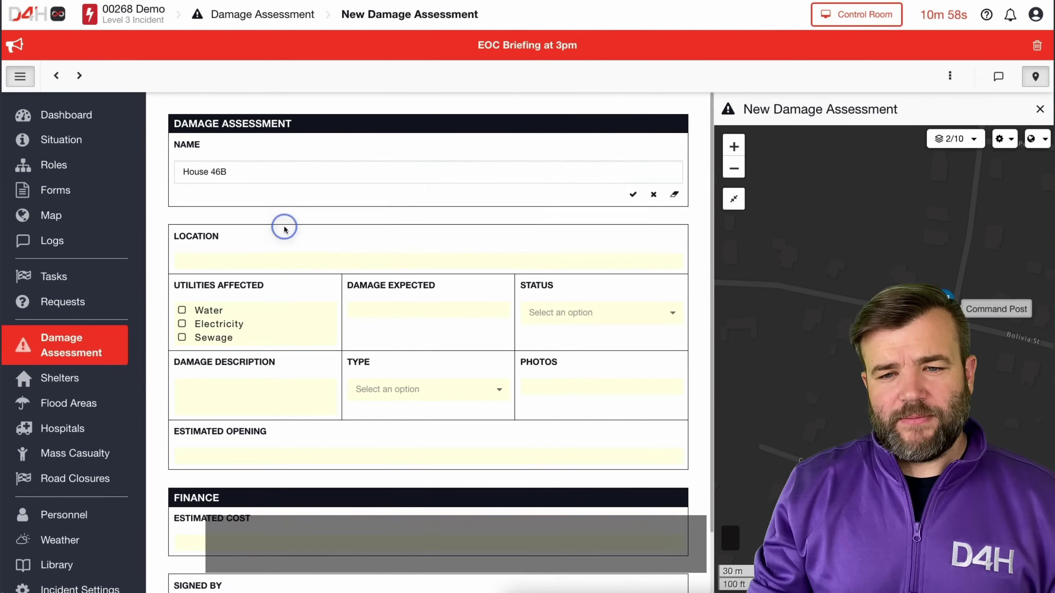
click(253, 238)
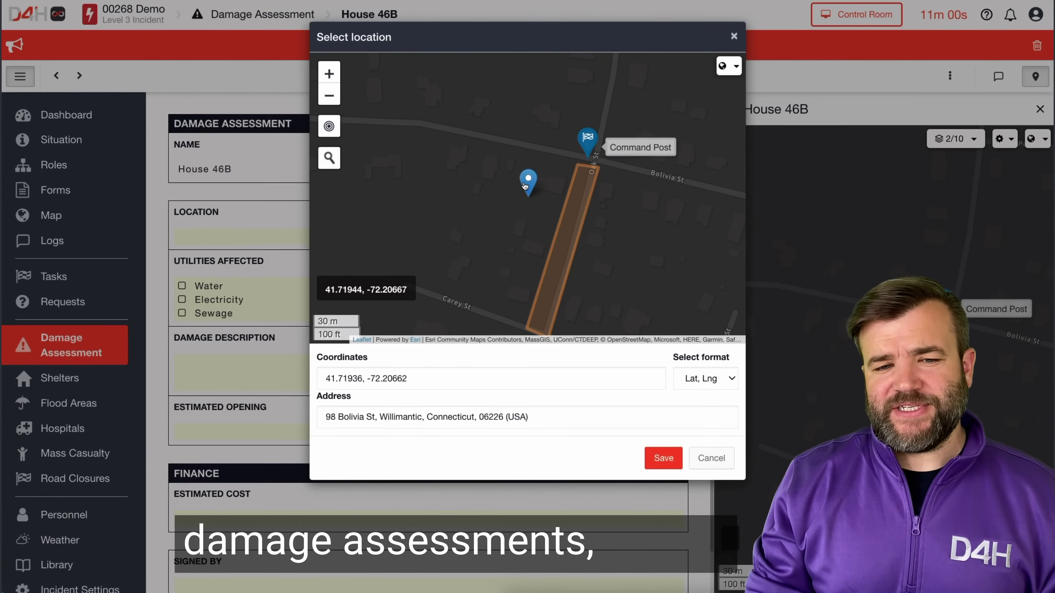
drag(515, 173, 456, 144)
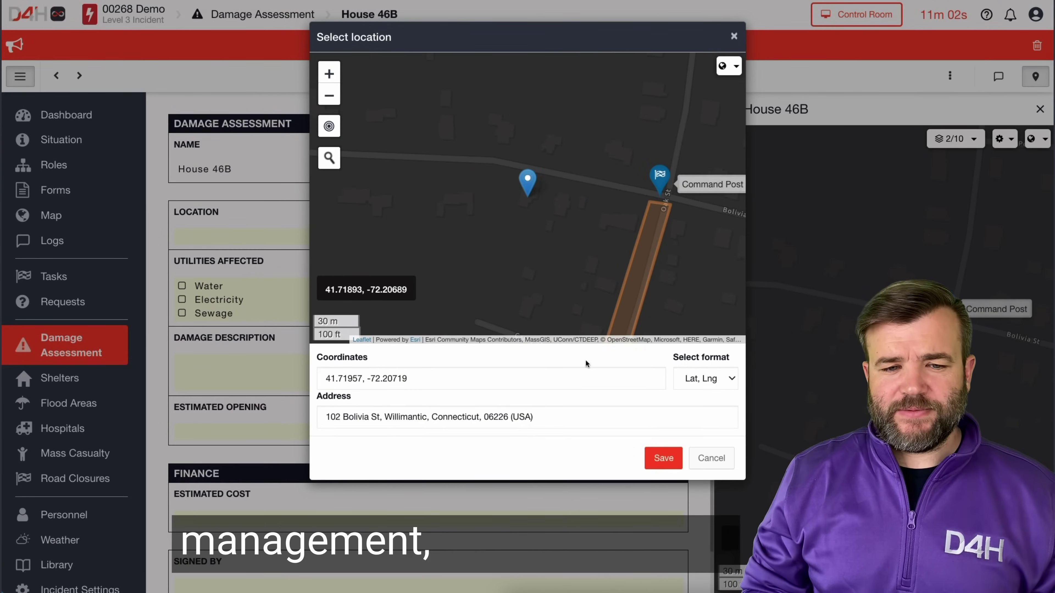
click(664, 459)
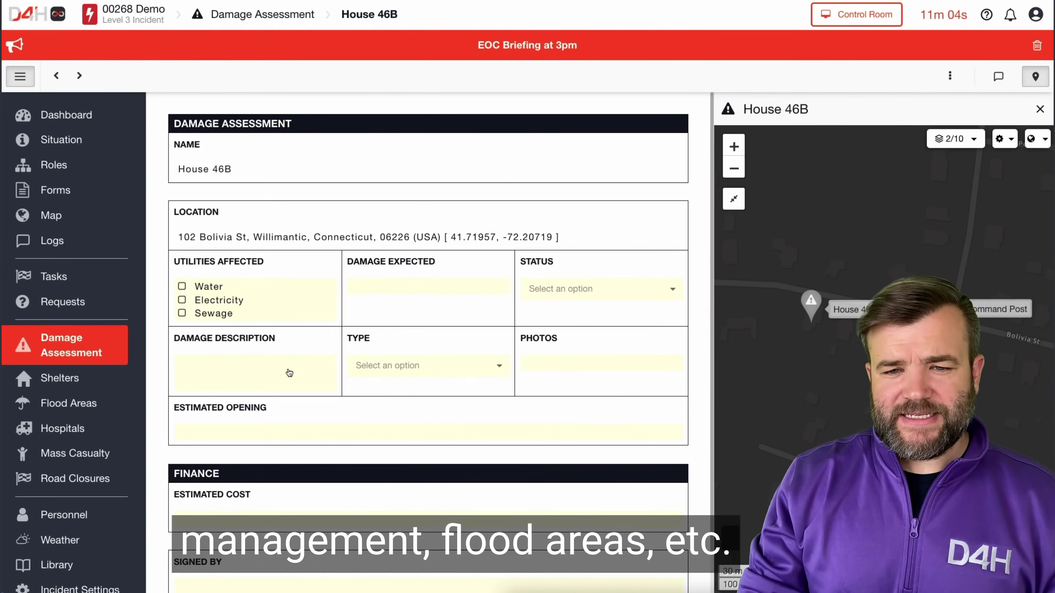
Step: Tick Electricity and Sewage, set opening June 10 and cost $25,000, then sign and lock
click(209, 310)
click(210, 313)
click(318, 435)
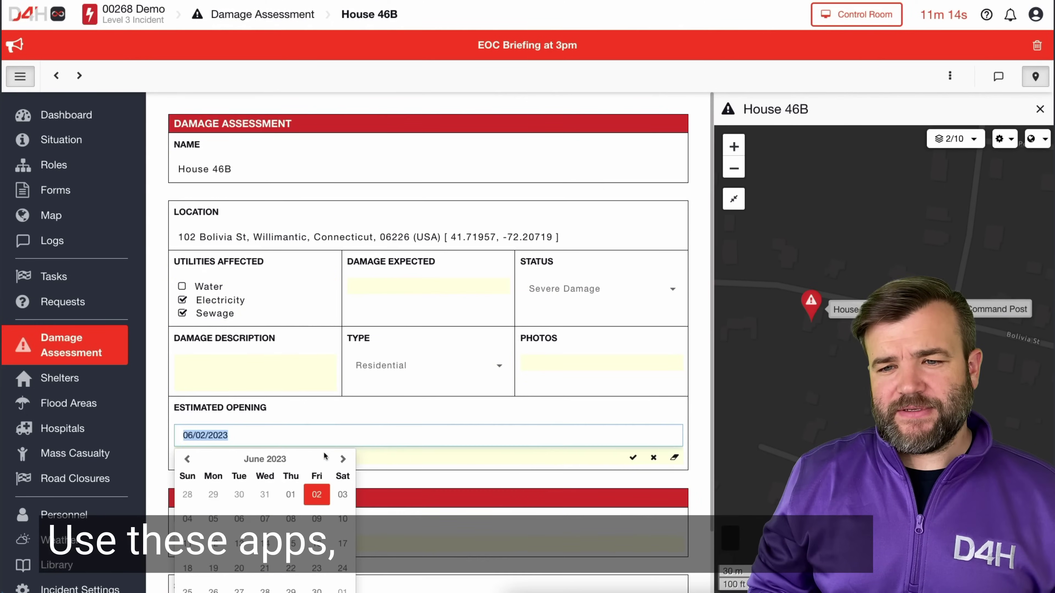
click(342, 519)
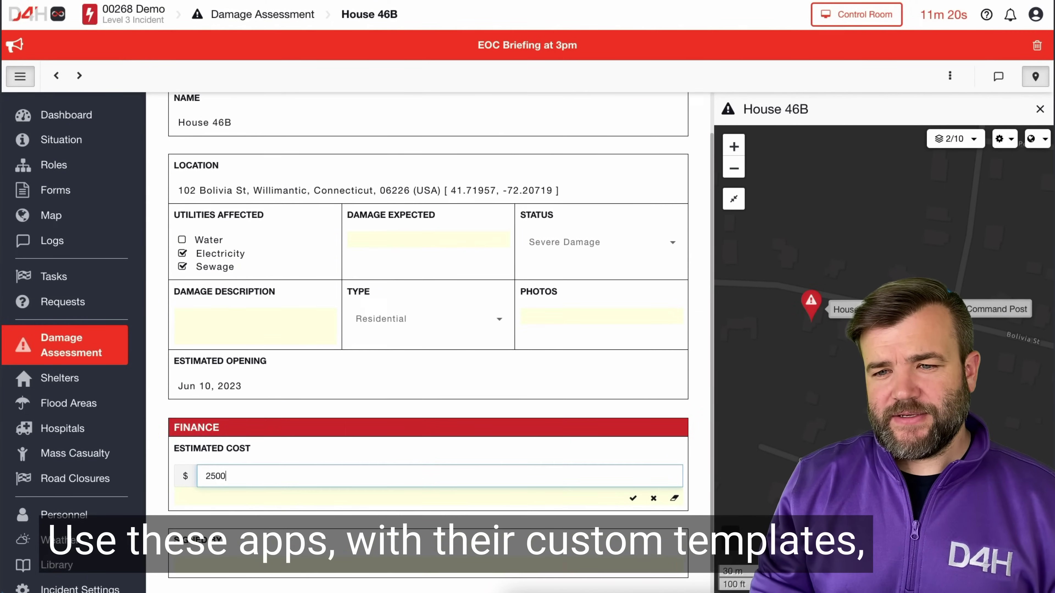
text(0)
key(Tab)
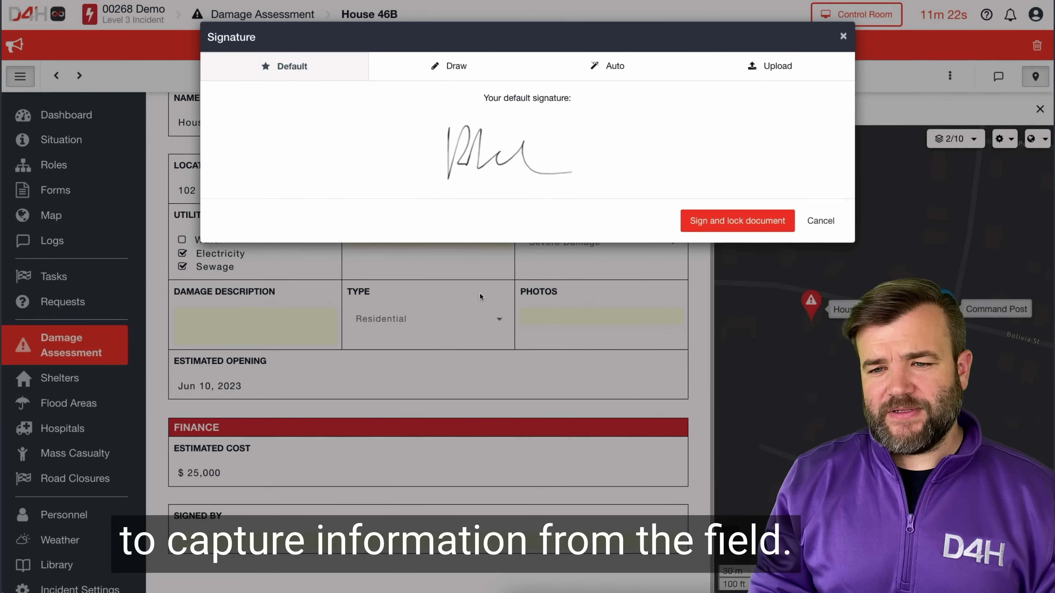
click(731, 221)
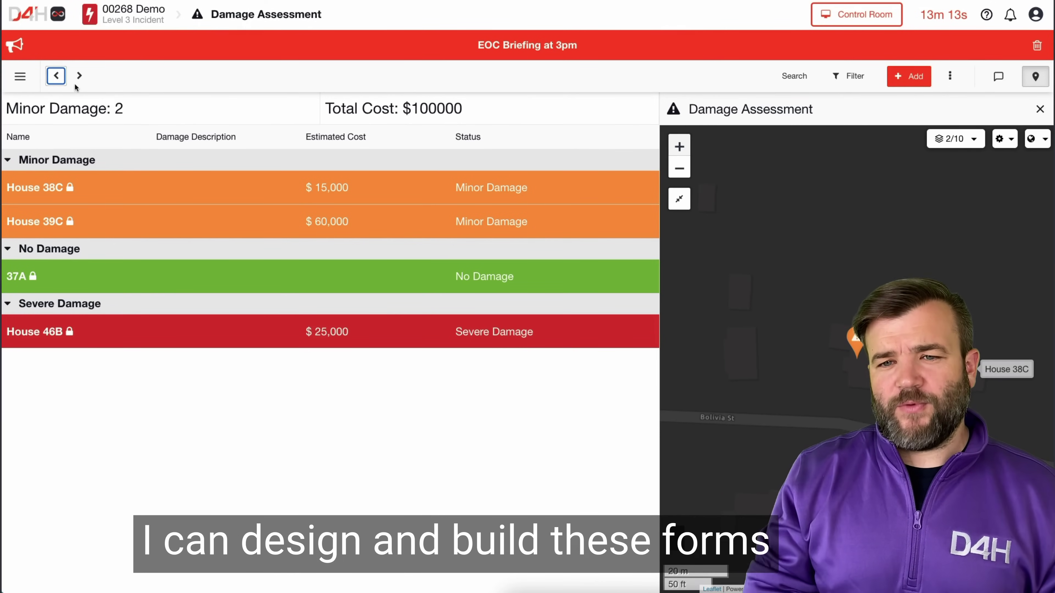
Step: Pan the damage assessment map to bring the damaged house pins into view
drag(800, 374, 730, 279)
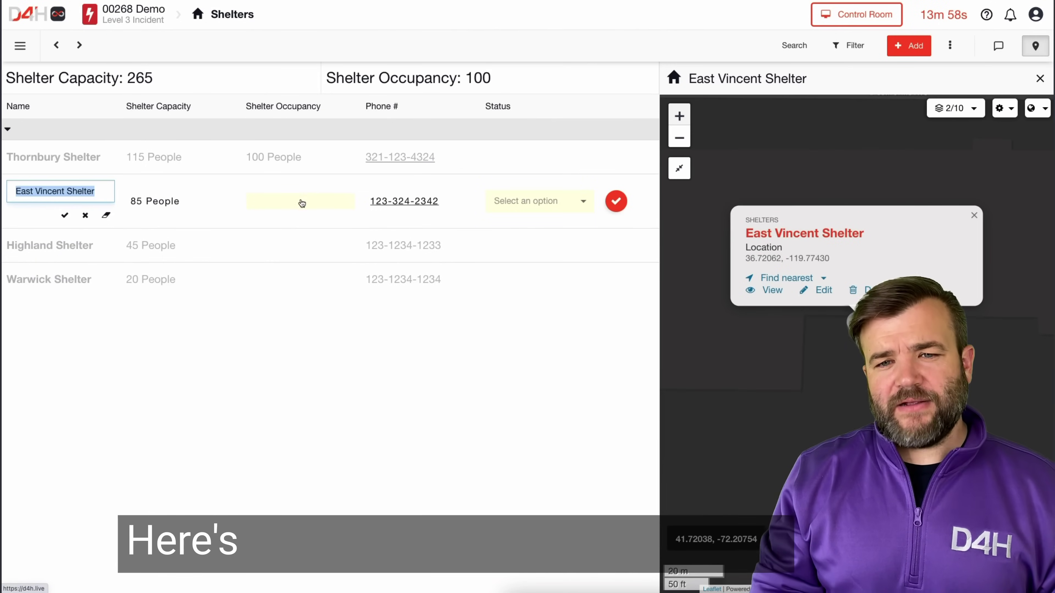
Step: Enter 80 for a shelter, change Warwick Shelter's status, then edit East Vincent Shelter's contact name
text(80)
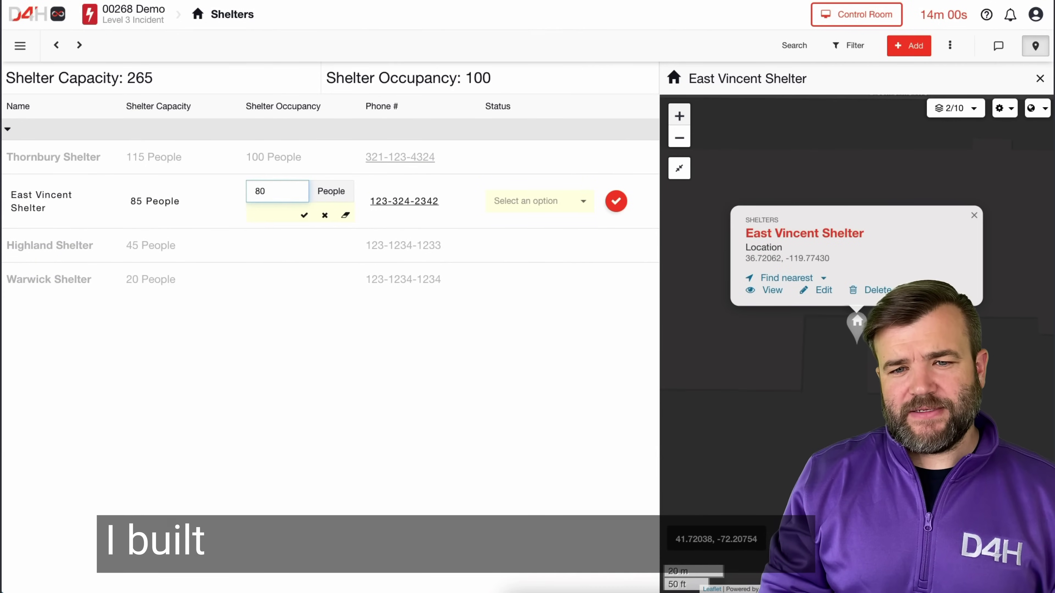
click(512, 198)
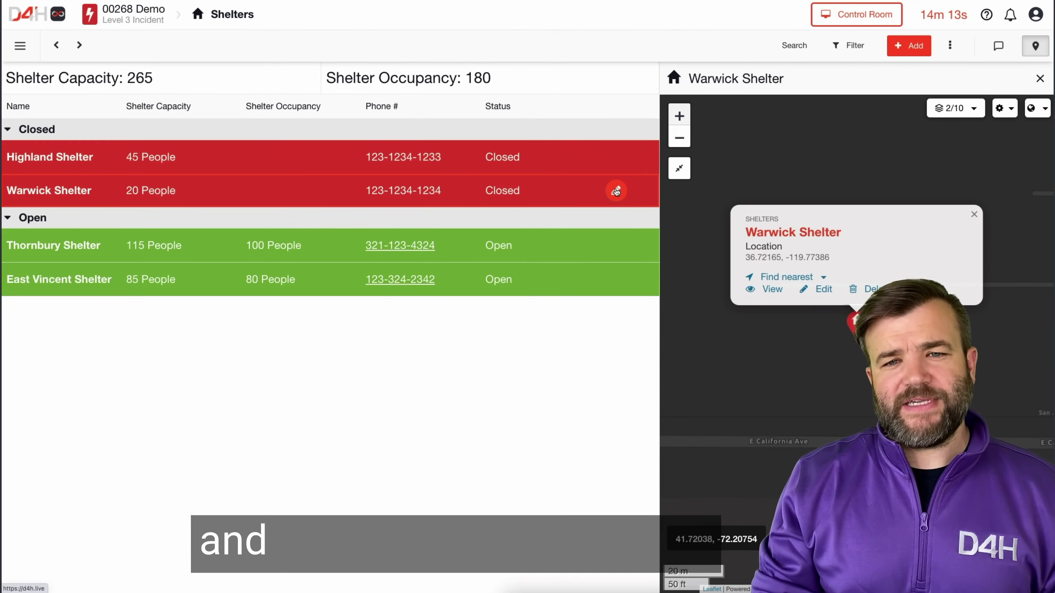
click(117, 280)
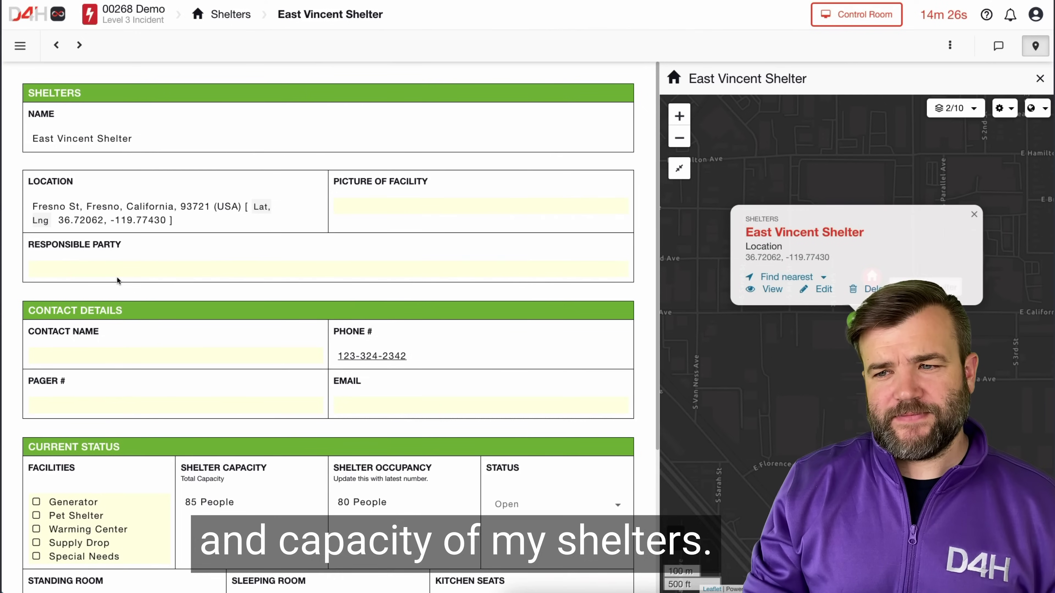
click(148, 354)
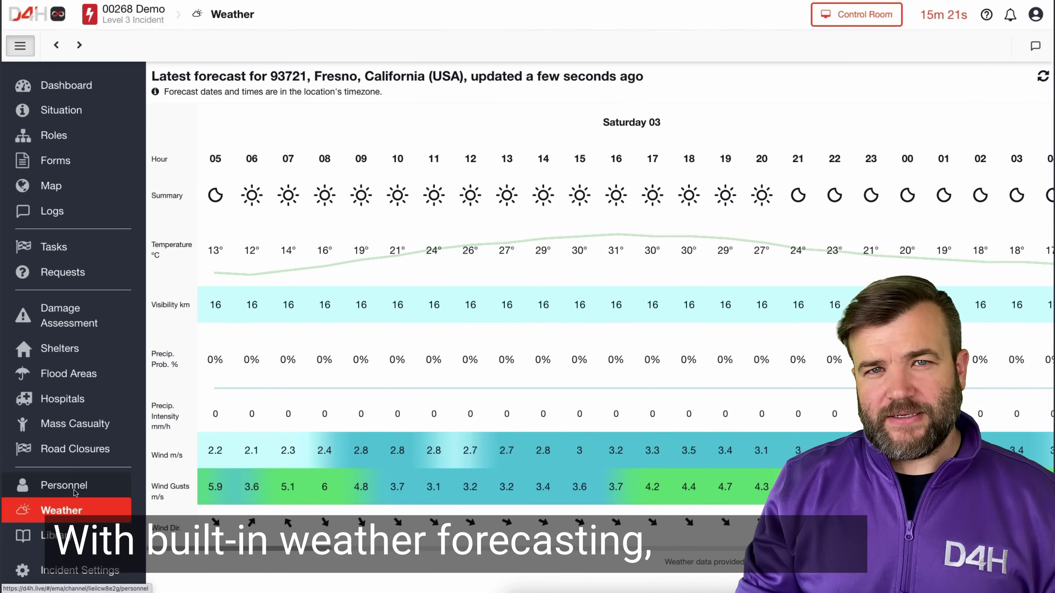
Step: Scroll the Fresno 93721 hourly weather forecast table to the right
scroll(441, 340, right, 10)
scroll(441, 341, right, 15)
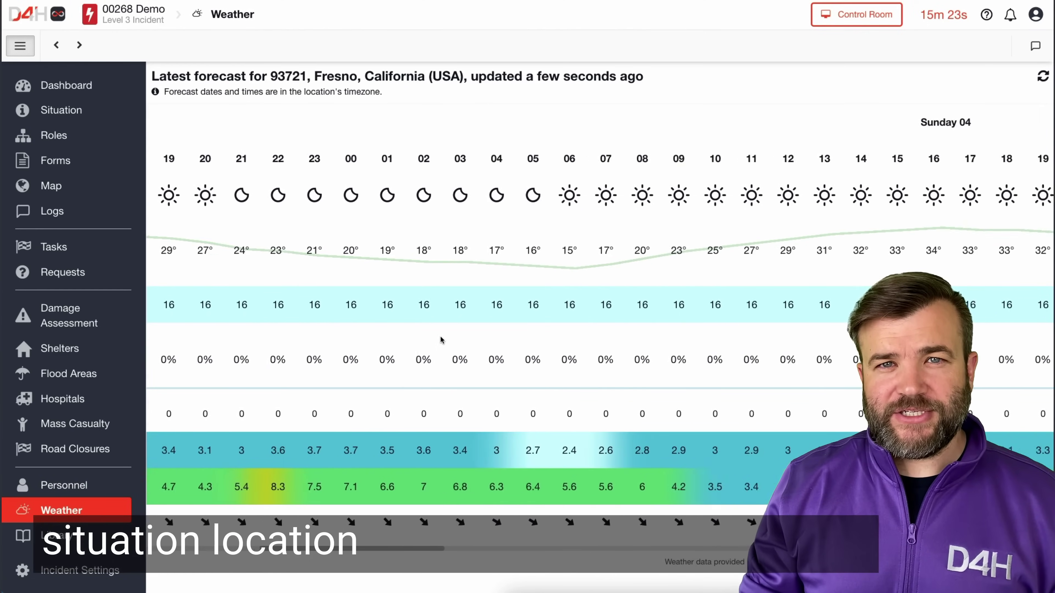
scroll(424, 337, right, 1)
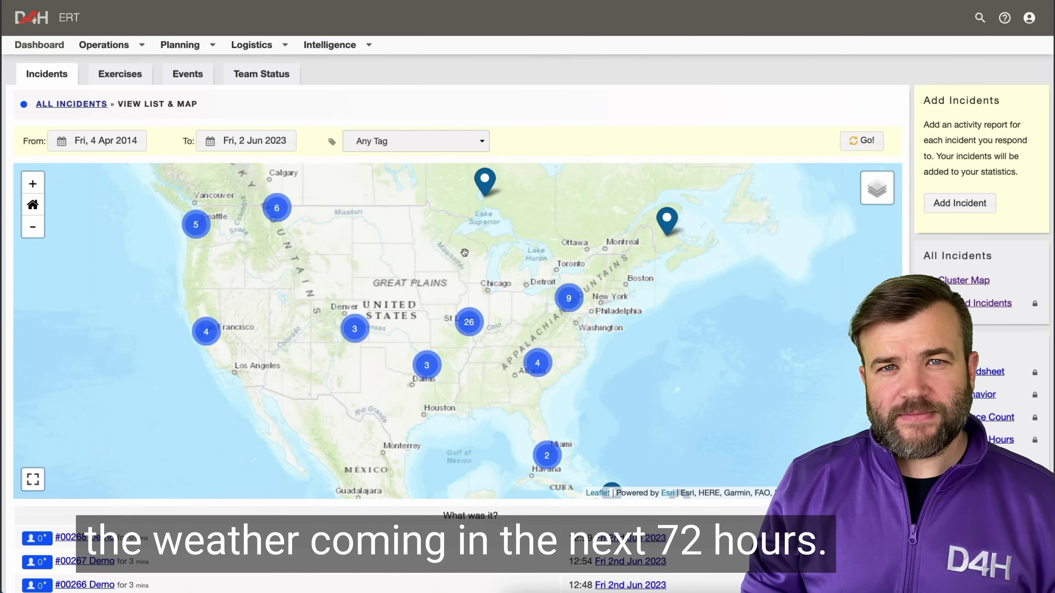
Step: Zoom the incident archive map from the 26-incident cluster into the St Louis area
drag(437, 275, 560, 278)
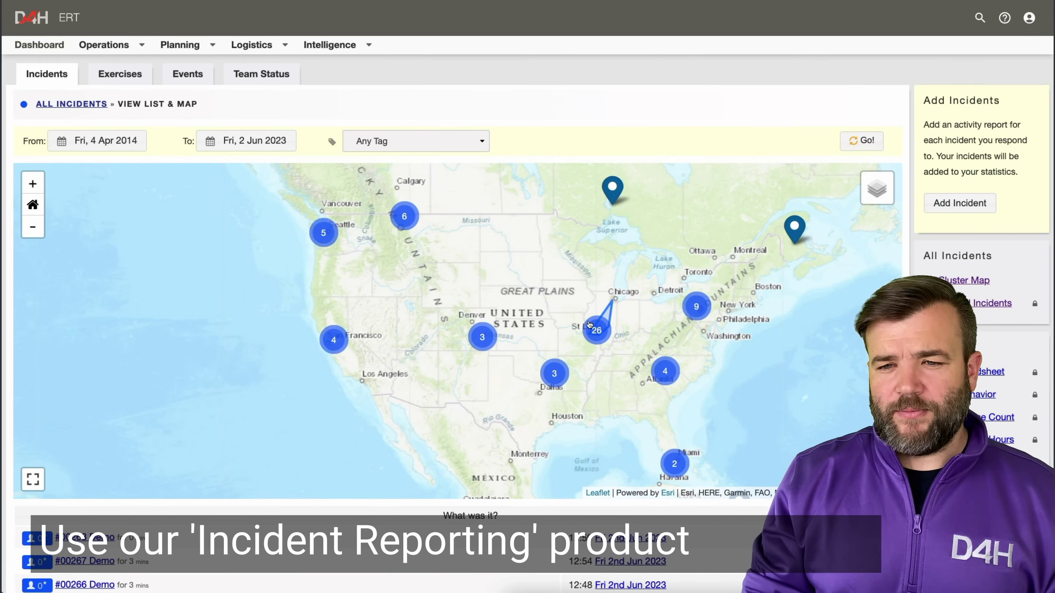
click(597, 332)
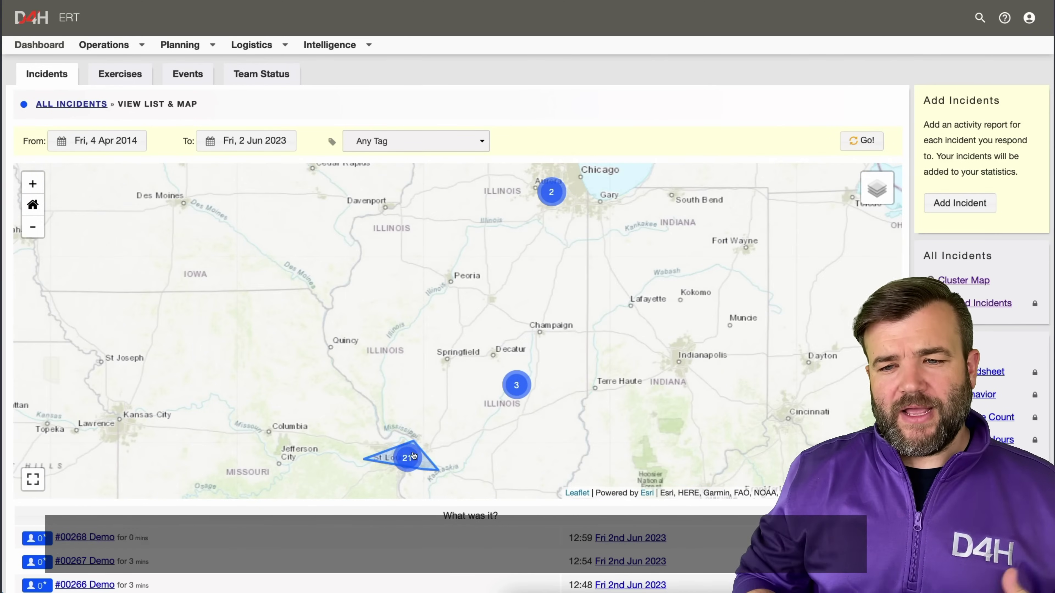
click(408, 453)
scroll(432, 453, up, 3)
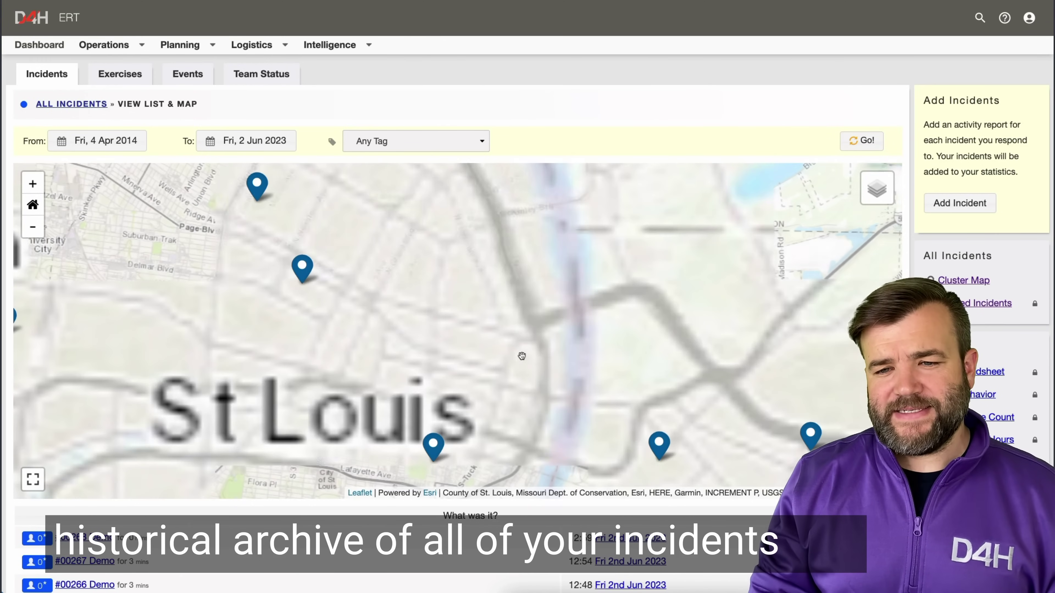
Step: Inspect the #00184 Spill, 10 People Infectious and Chemical Spill incidents, then scroll through the statistics charts
click(432, 451)
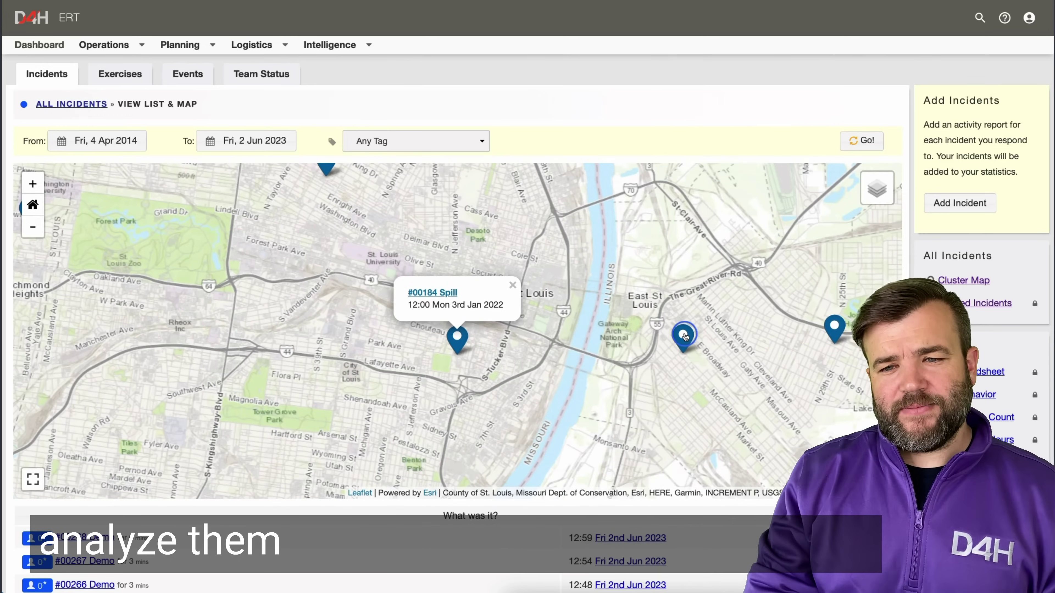
click(683, 335)
click(609, 331)
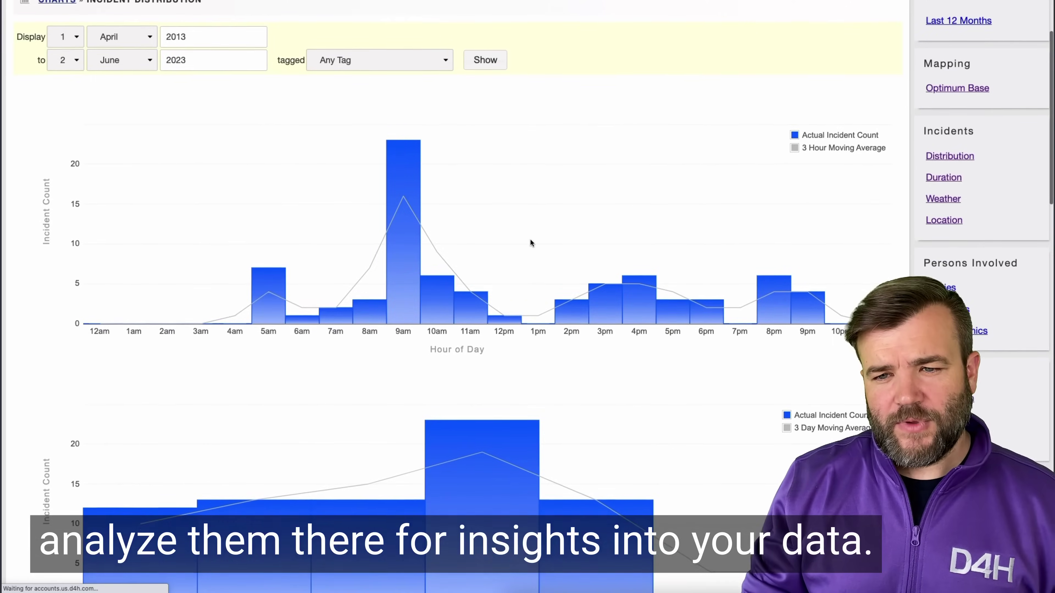
scroll(530, 239, down, 5)
scroll(529, 239, down, 10)
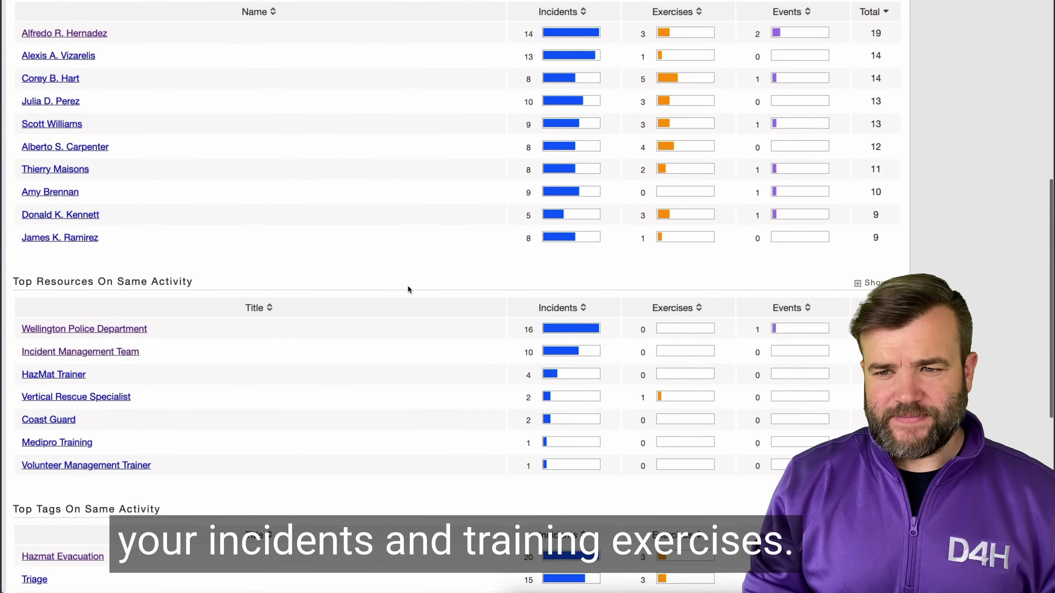
scroll(408, 288, down, 5)
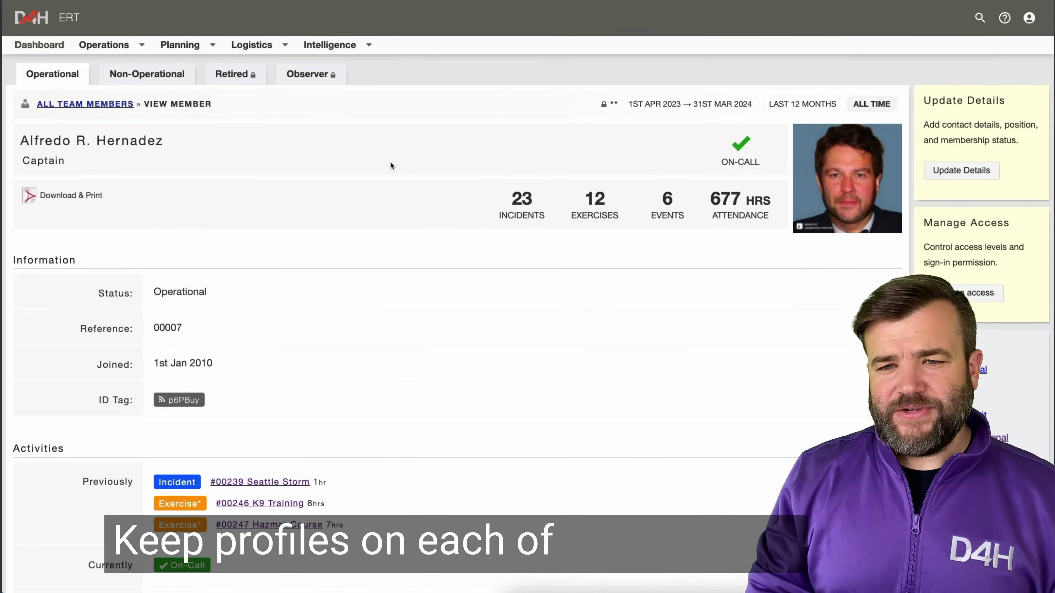
Step: Scroll down through the team member's profile details
scroll(391, 163, down, 10)
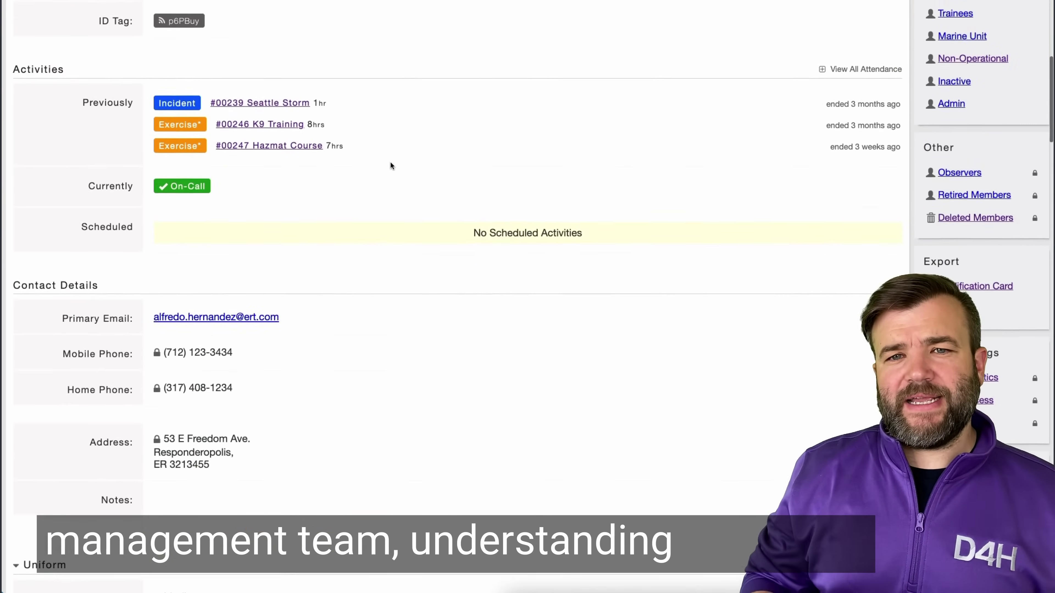
scroll(390, 165, down, 15)
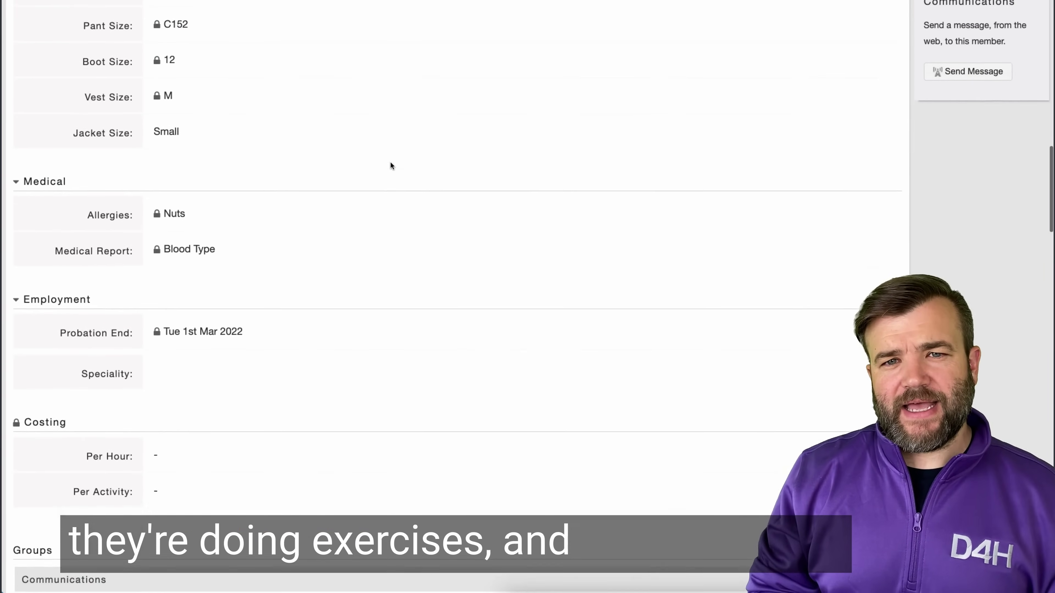
scroll(390, 166, down, 15)
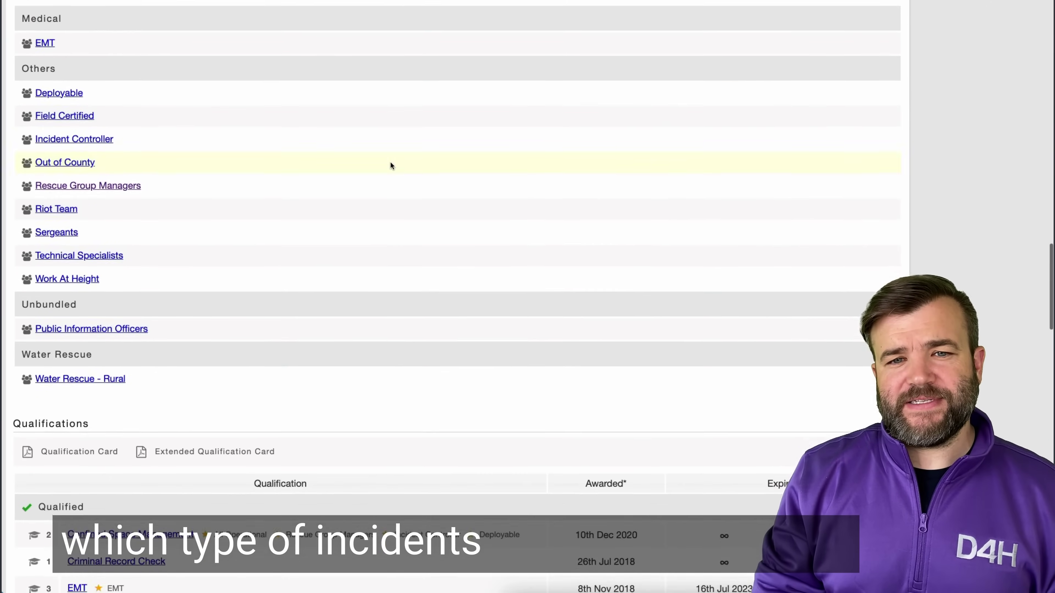
scroll(390, 165, down, 10)
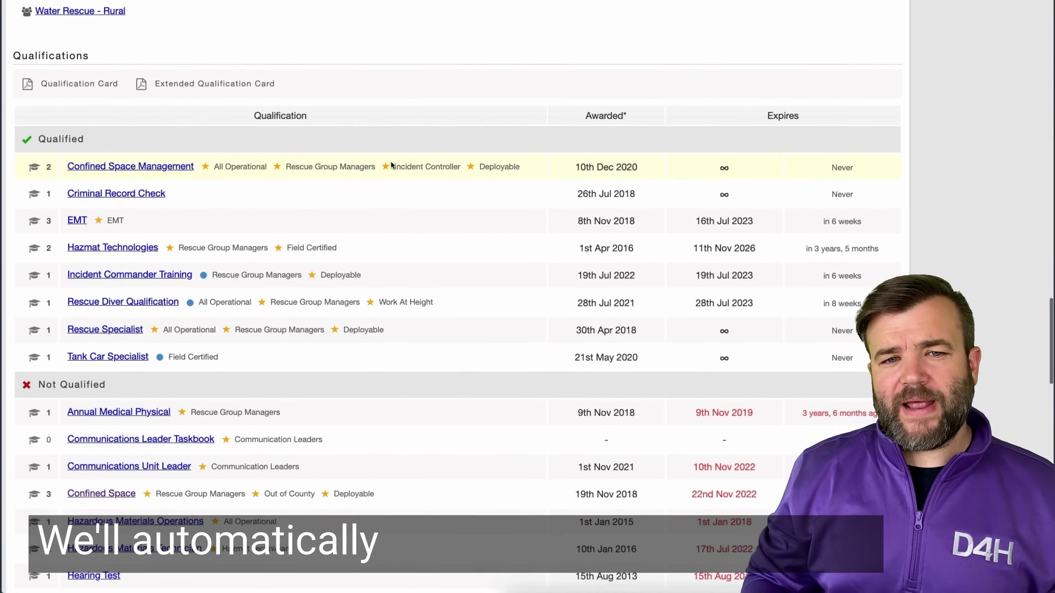
scroll(391, 165, down, 15)
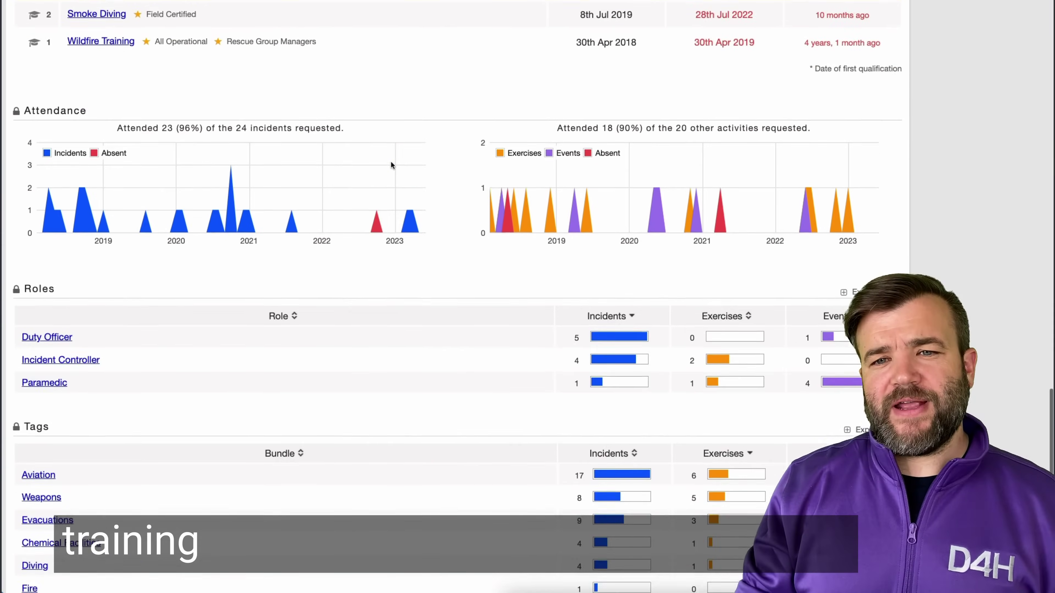
scroll(391, 165, down, 10)
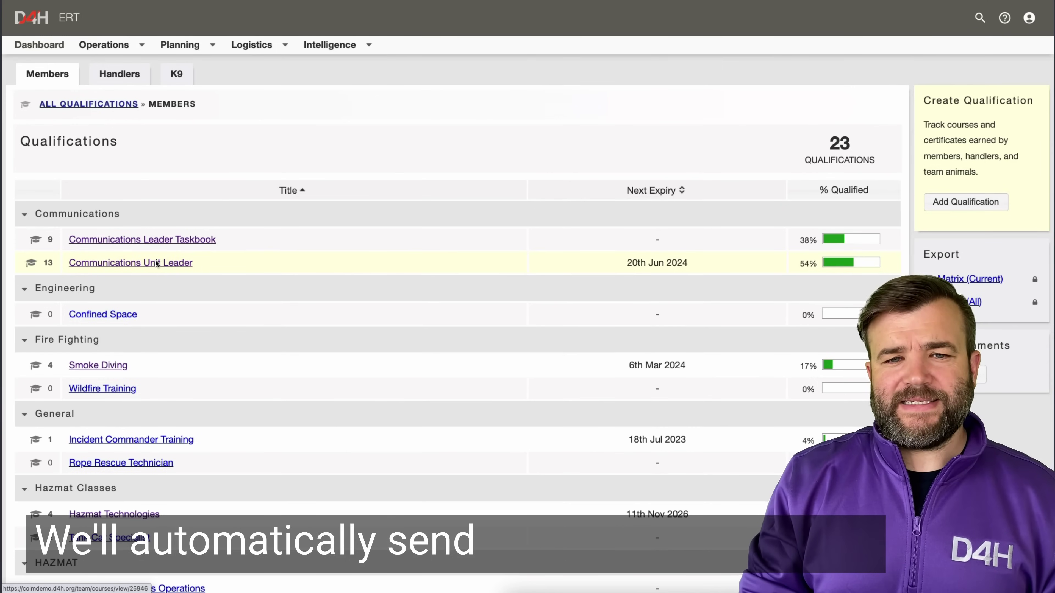
Step: Open the Communications Unit Leader qualification and scroll down to the members holding it
click(157, 264)
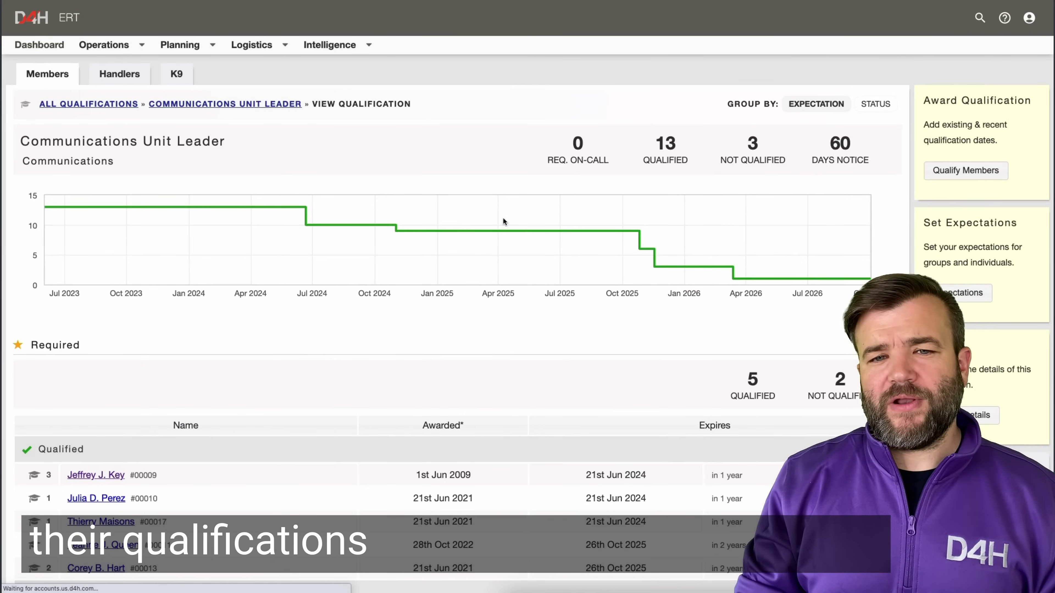
scroll(829, 298, down, 5)
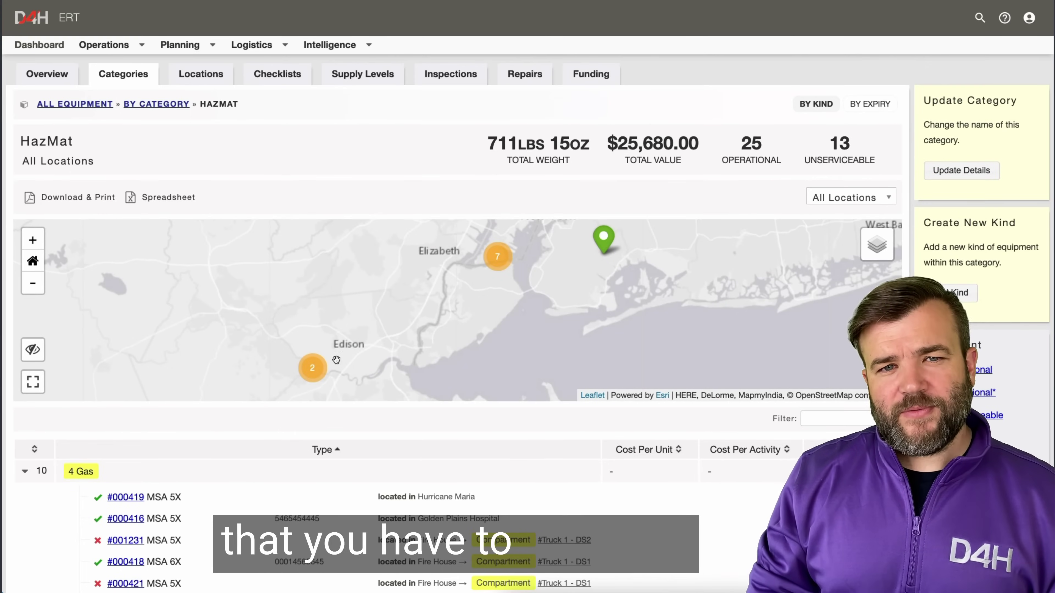
Step: Open 4 Gas item #000416 from the HazMat category and scroll through its record
scroll(191, 385, down, 4)
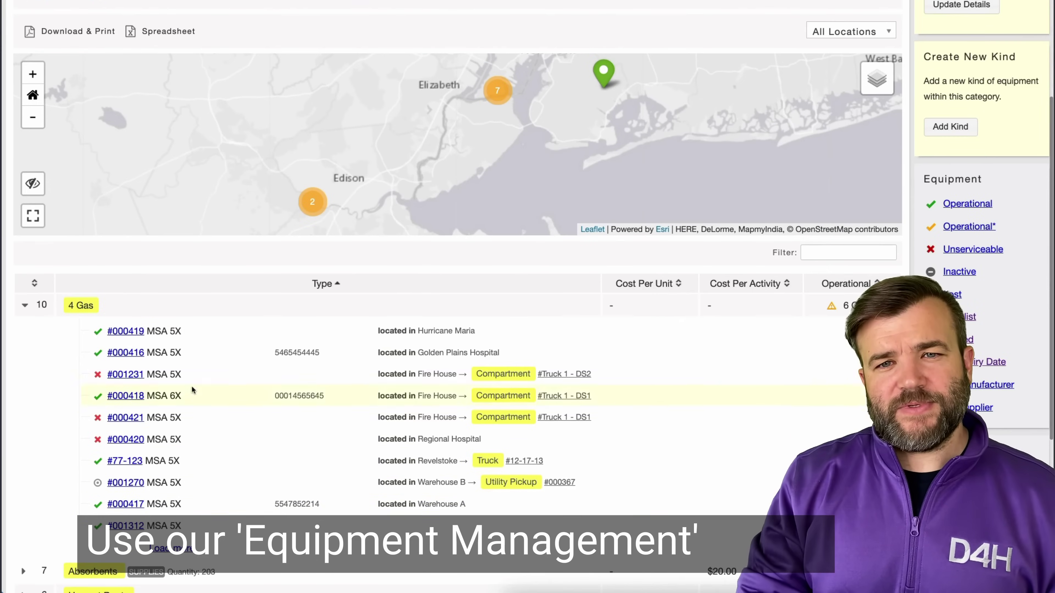
click(125, 352)
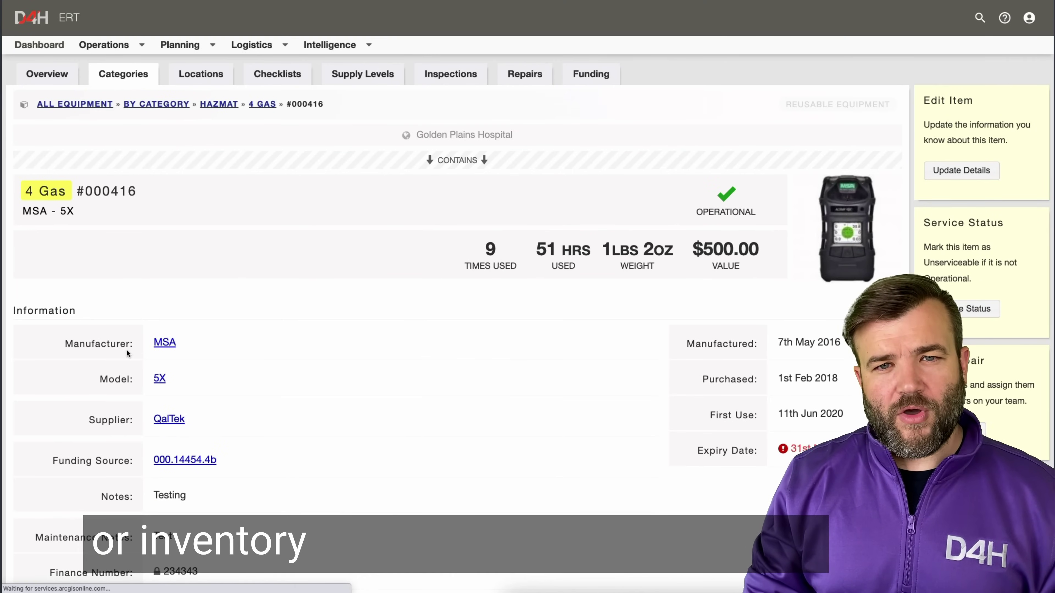
scroll(508, 394, down, 8)
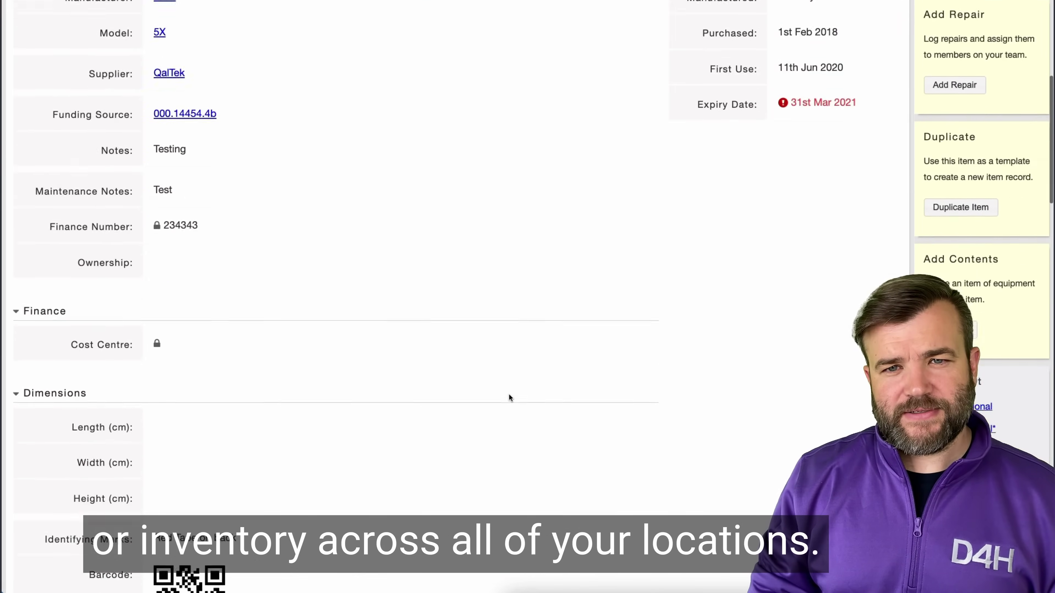